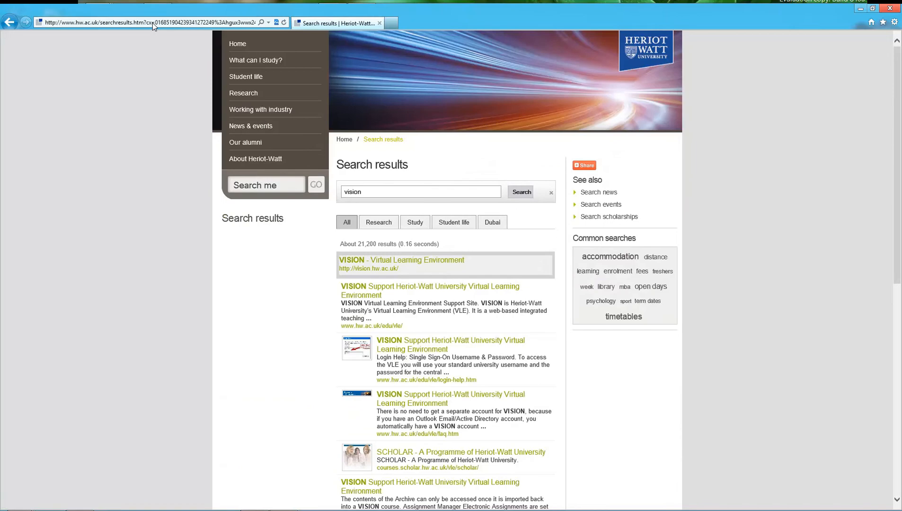
type("http")
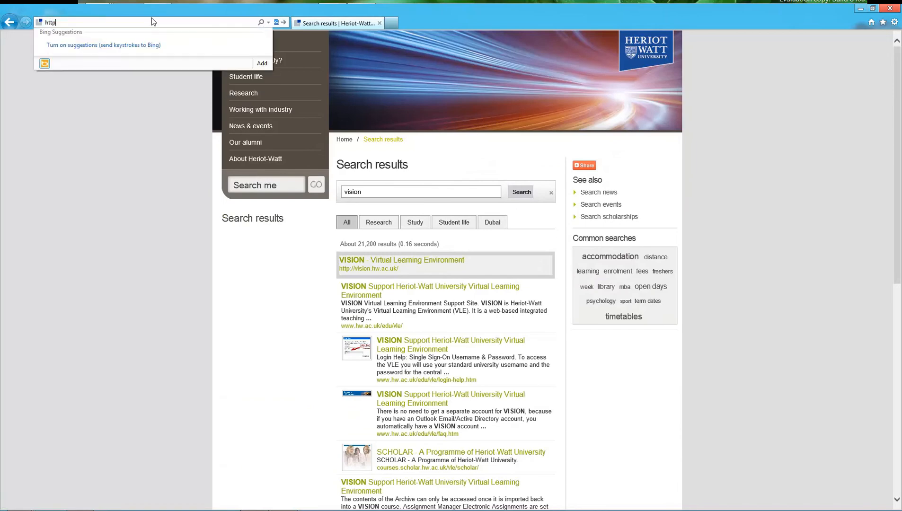
type("s://vision.hw.ac.uk/")
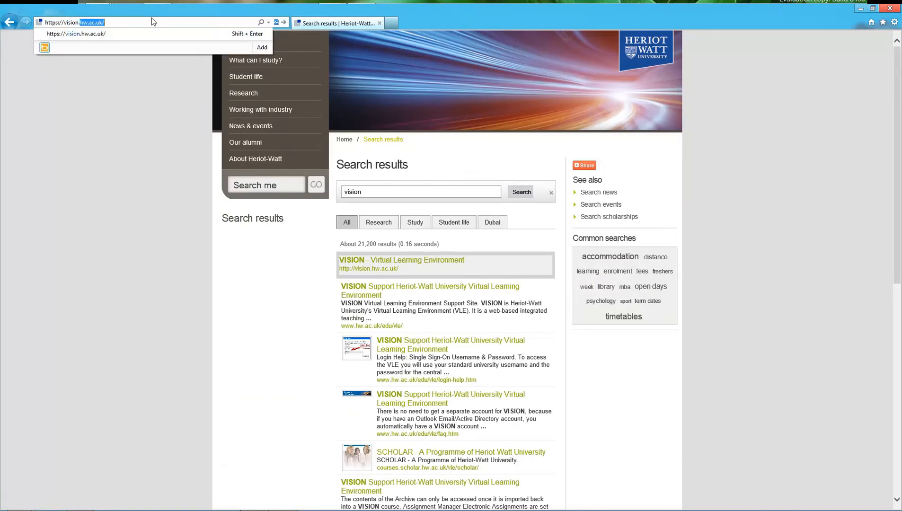
key("Return")
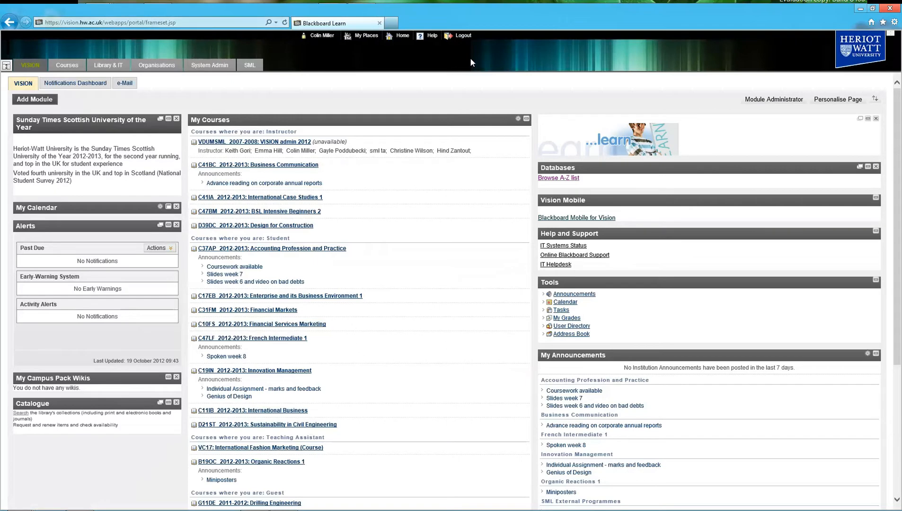
- Log out of VISION and go back to the HWU Vision VLE login page
left_click(464, 38)
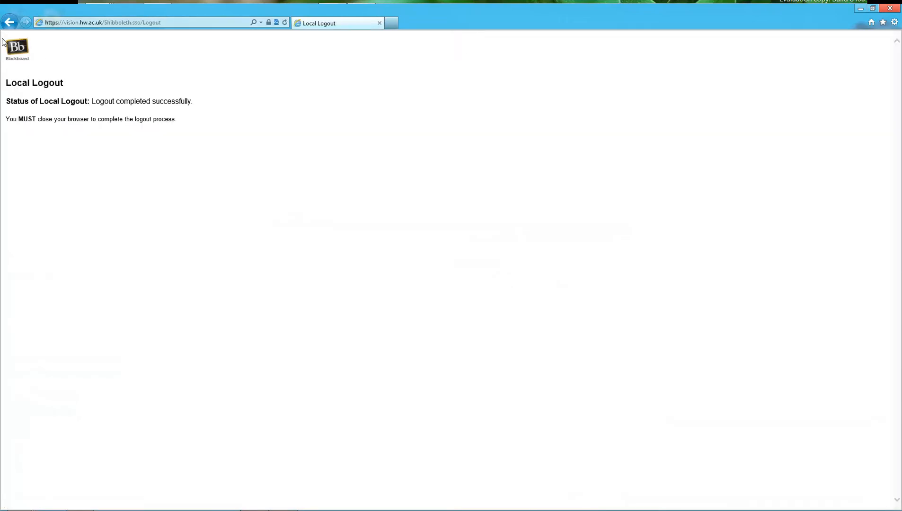
left_click(9, 23)
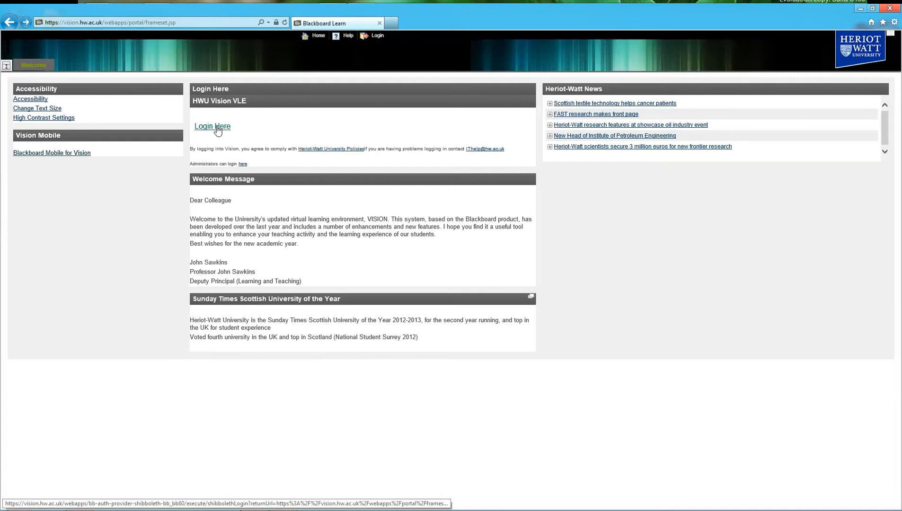
- Log in and open the D39DC 2012-2013: Design for Construction course
left_click(216, 127)
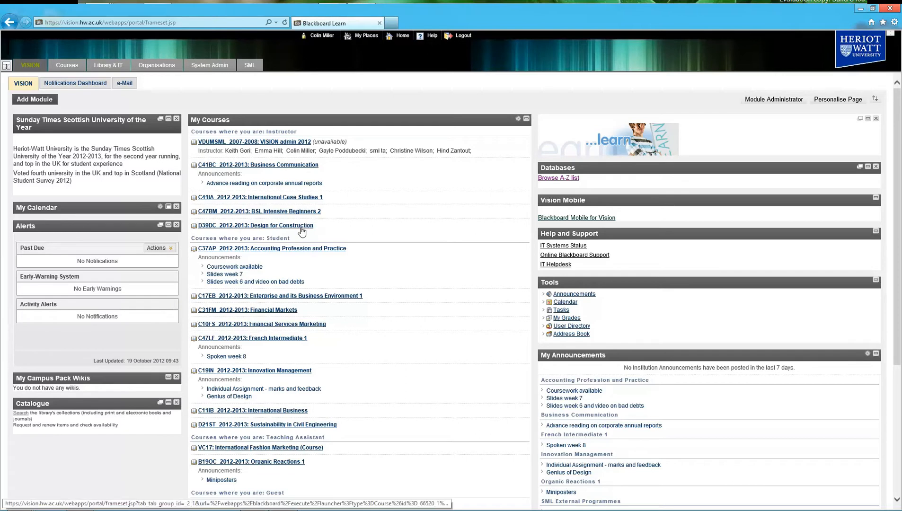
left_click(273, 229)
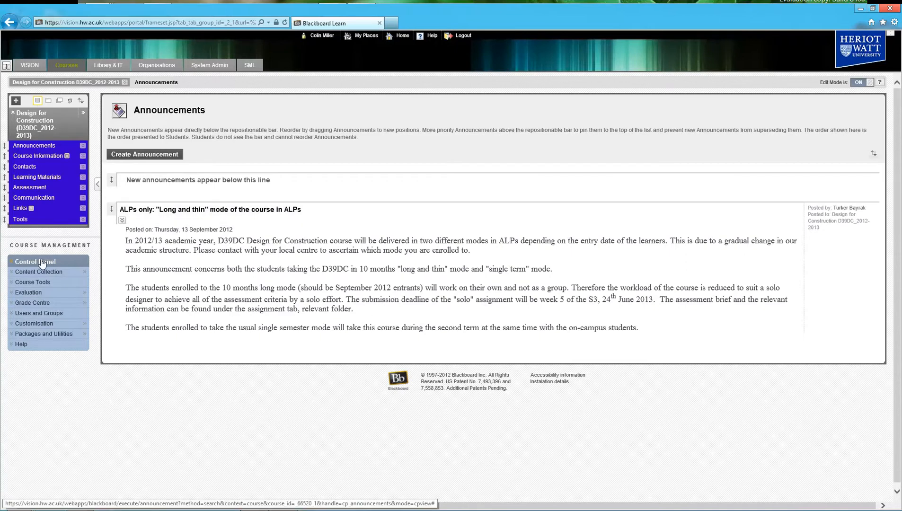
- Toggle the course menu hidden and shown several times, leaving it visible
left_click(97, 183)
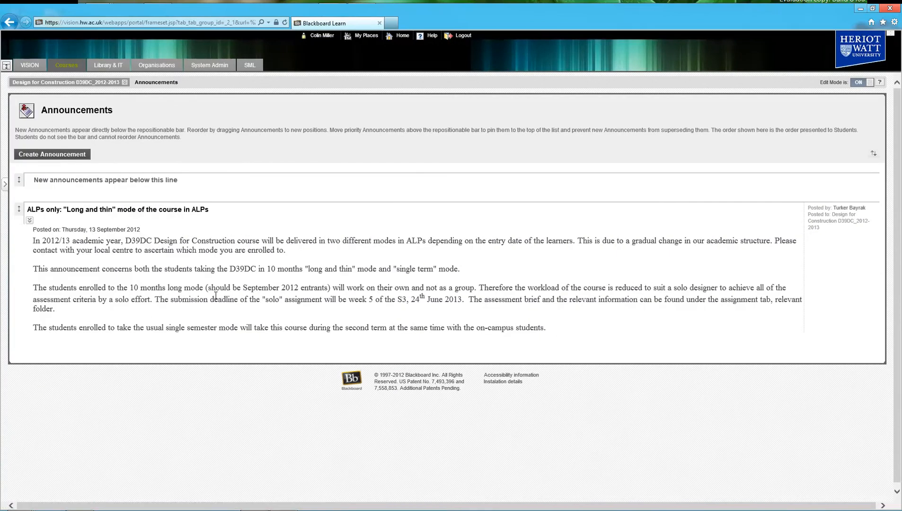
left_click(4, 187)
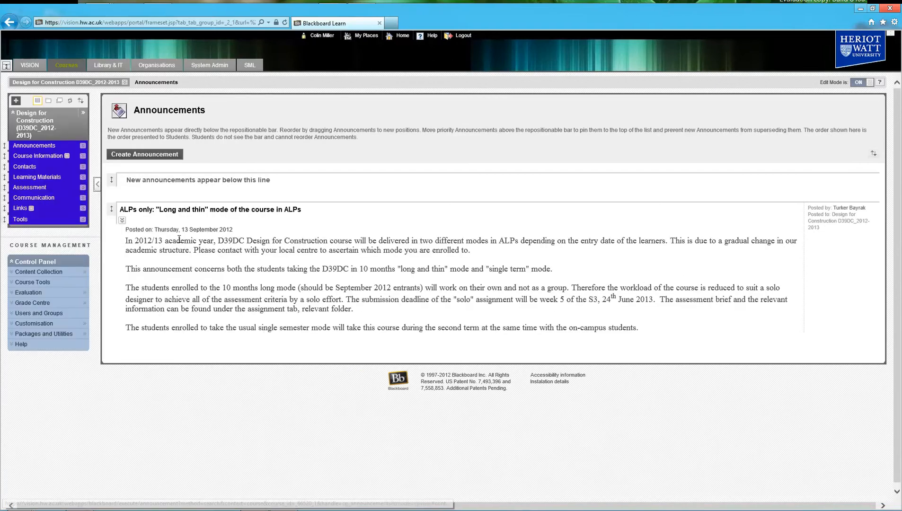
left_click(97, 183)
left_click(5, 187)
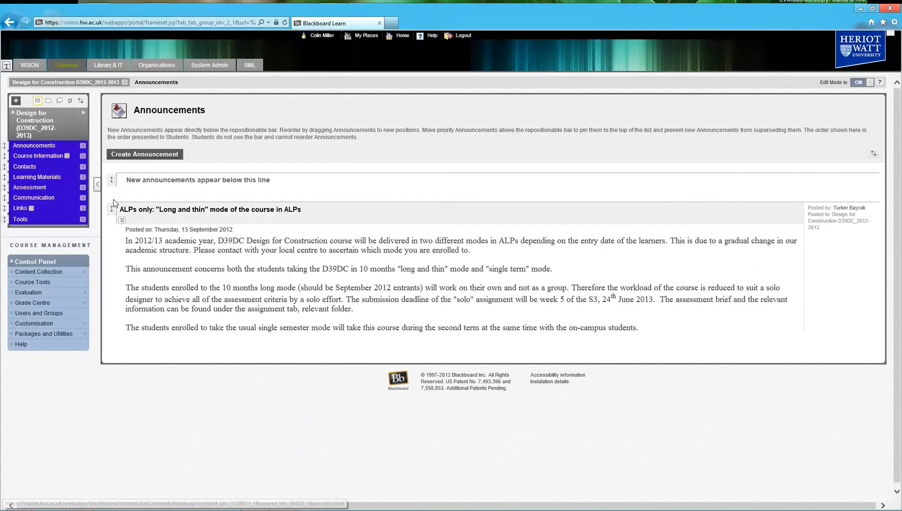
left_click(98, 185)
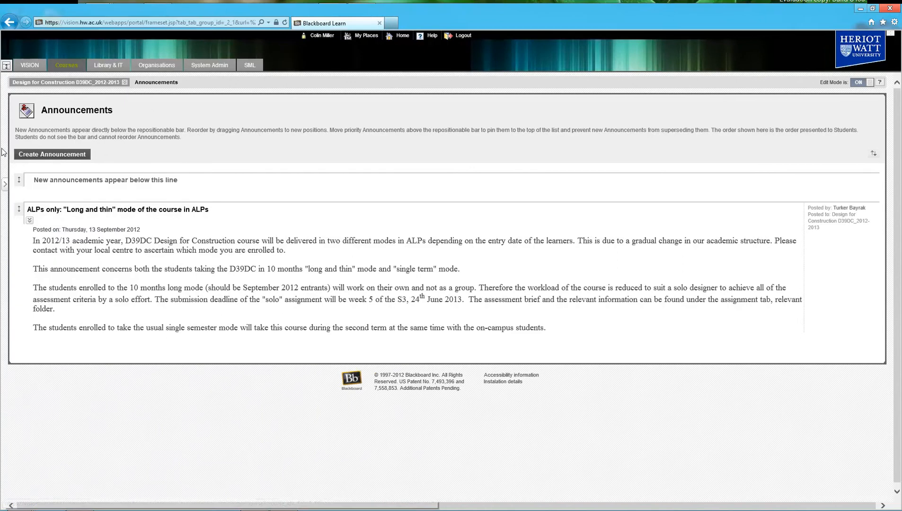
left_click(5, 186)
left_click(98, 186)
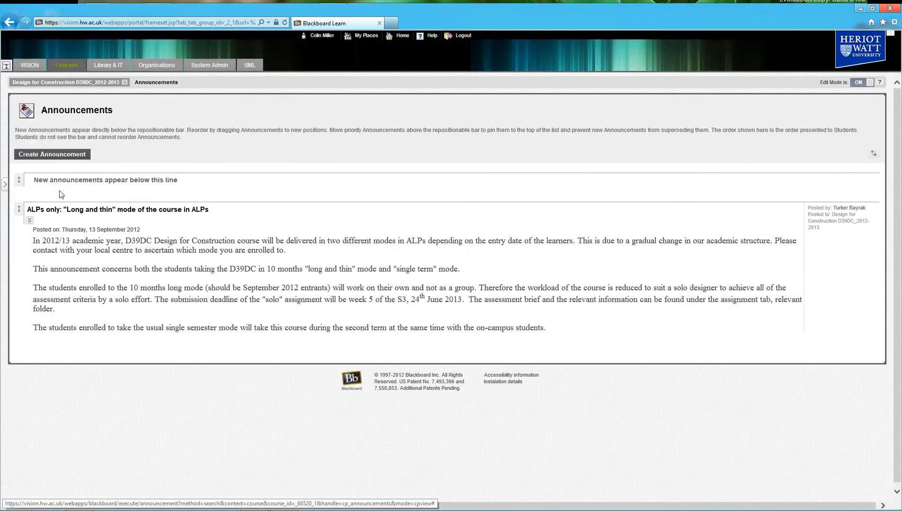
left_click(5, 191)
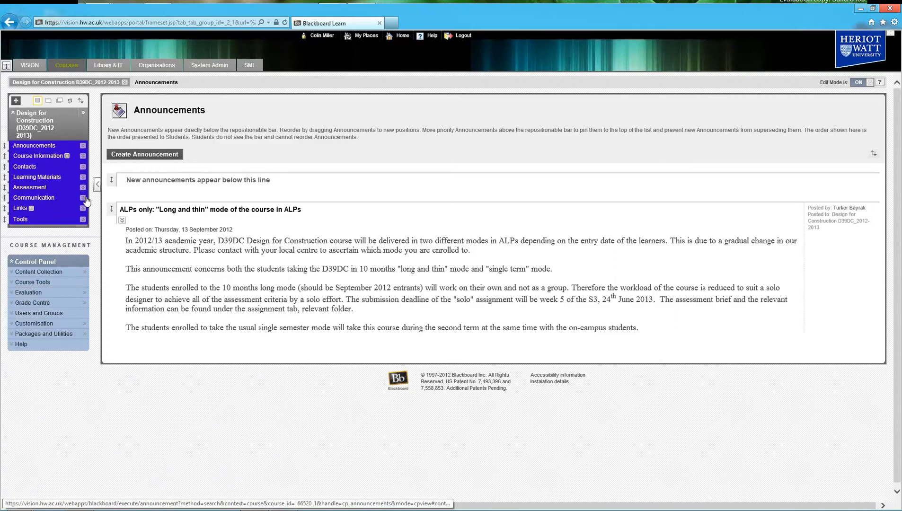
left_click(97, 184)
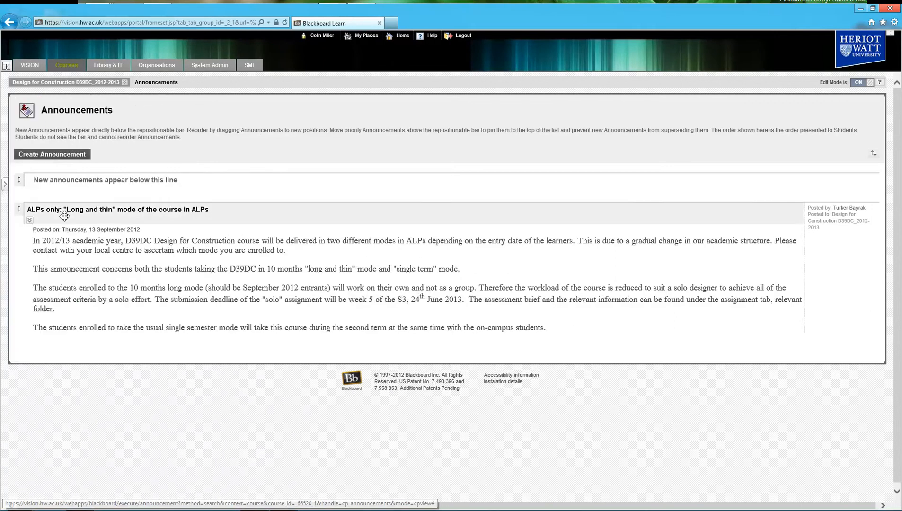
left_click(5, 185)
- Open Turnitin Assignments from Control Panel > Course Tools
left_click(13, 265)
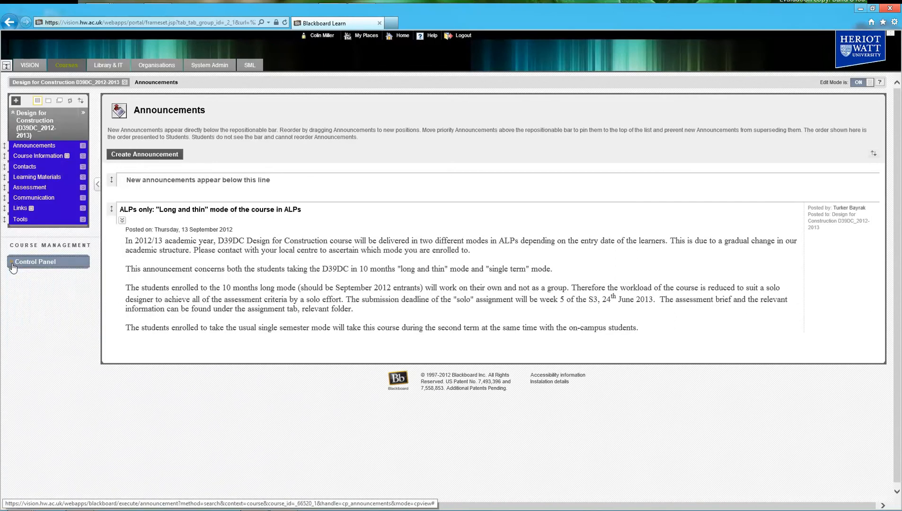
left_click(13, 264)
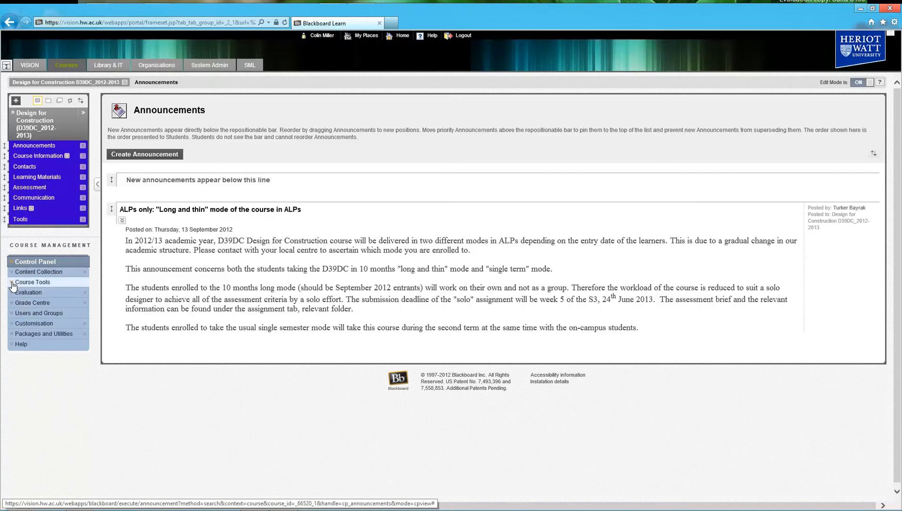
left_click(13, 284)
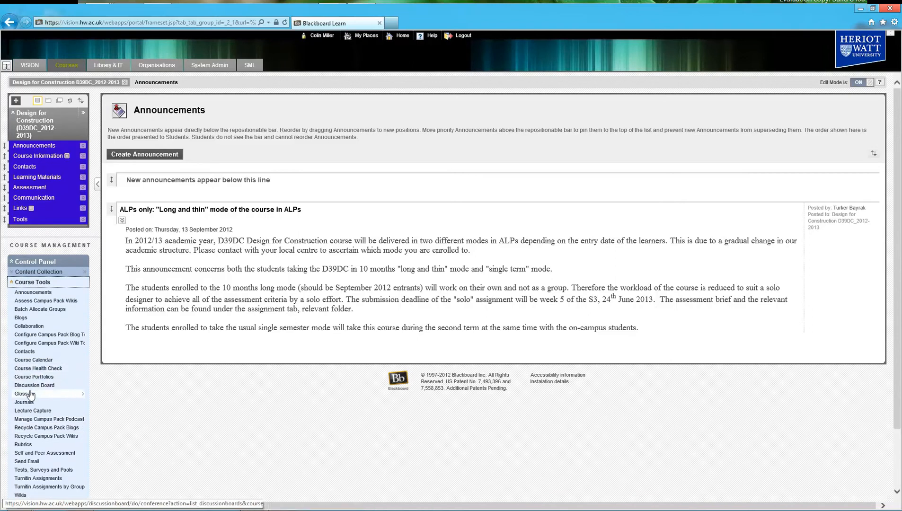
left_click(35, 479)
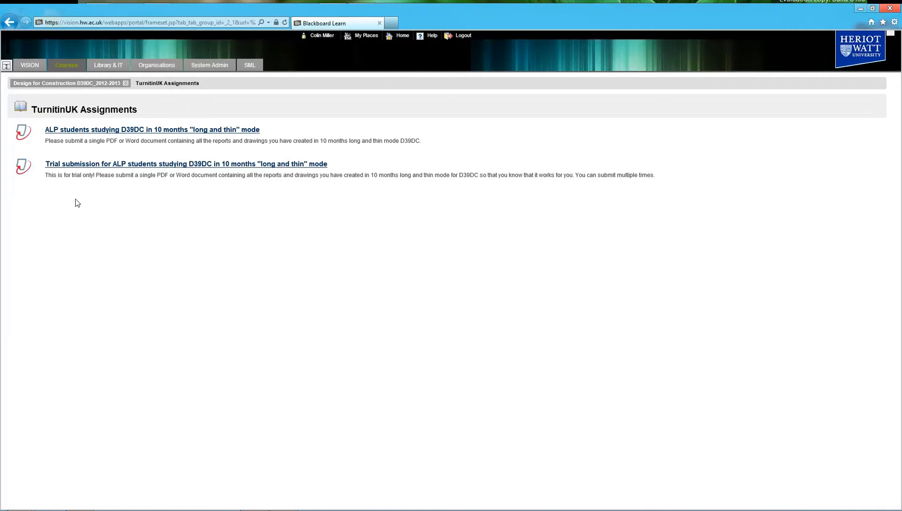
- Open the ALP students studying D39DC assignment and view the Dummy paper's 51% originality report
left_click(177, 132)
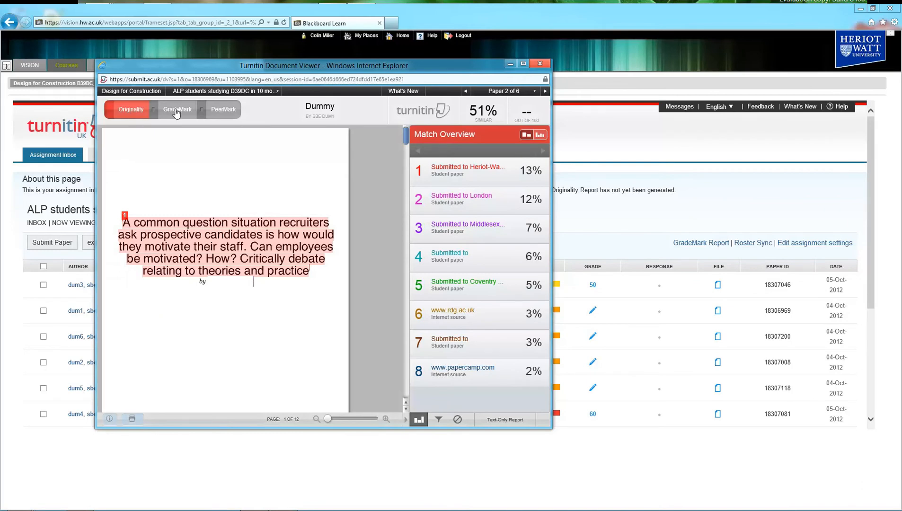
- Jump to matched source 6, scroll back to page 1, and switch the Dummy paper to GradeMark
mouse_move(420, 232)
mouse_move(526, 174)
left_click(418, 319)
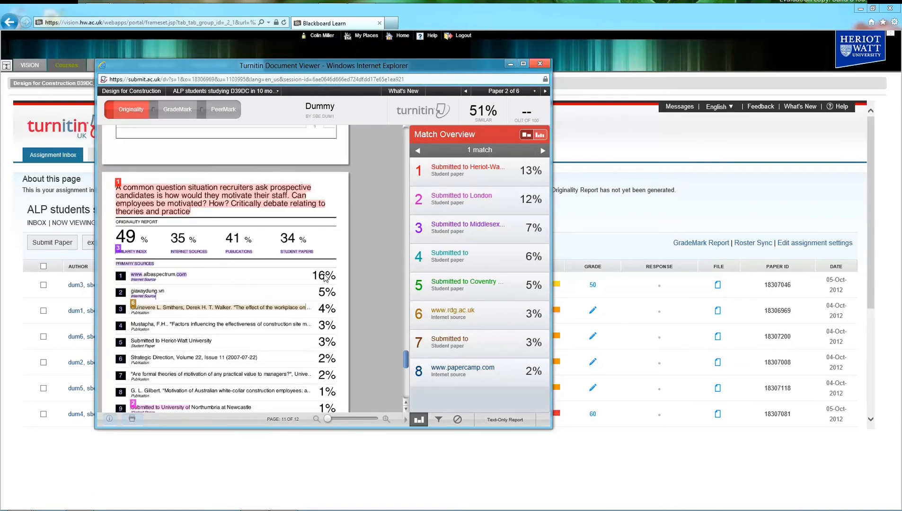
left_click_drag(404, 361, 406, 291)
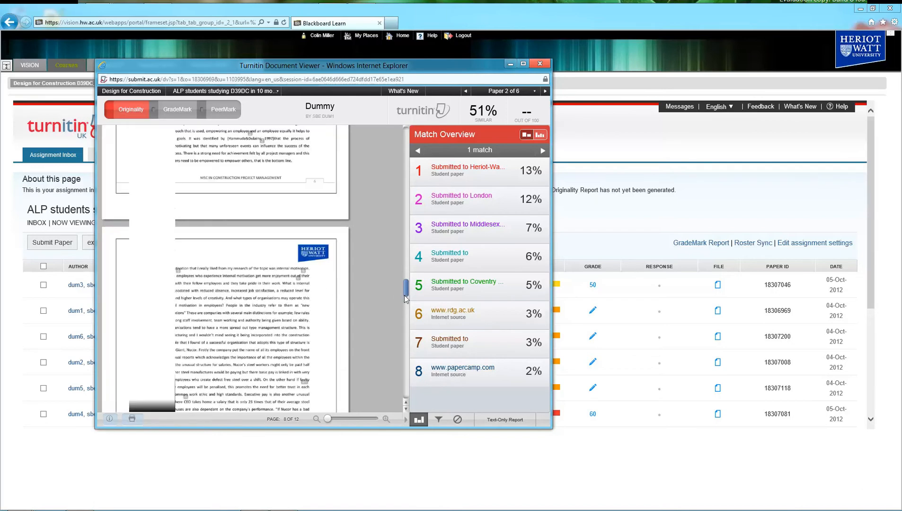
left_click_drag(405, 293, 403, 141)
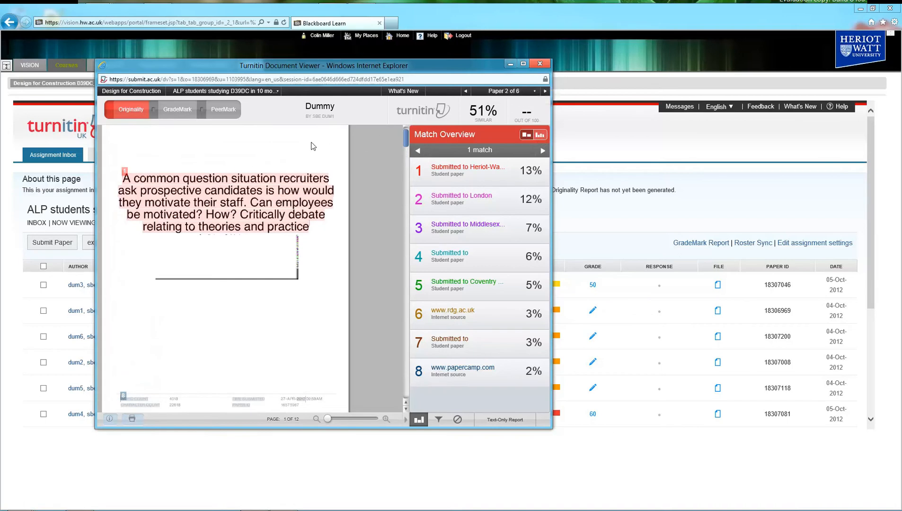
left_click(178, 112)
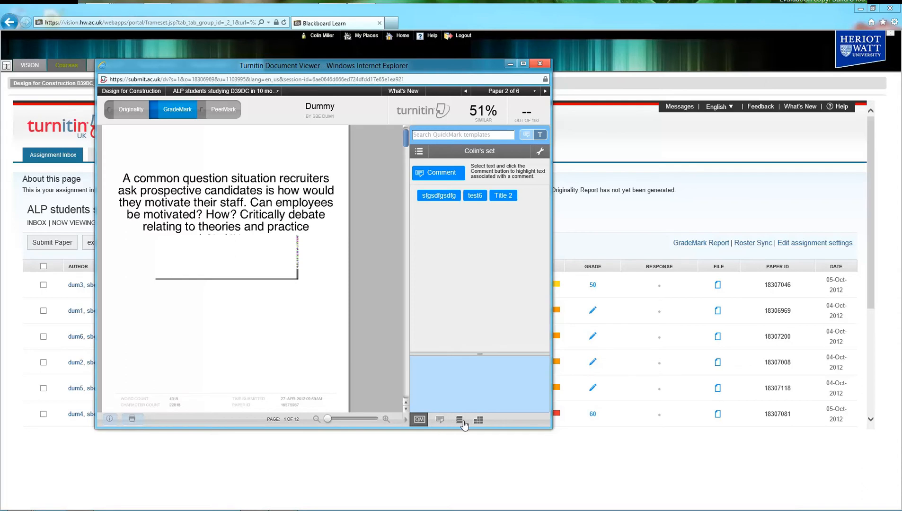
- Preview the general comments, comment list and rubric panels, then view the first QuickMark's description
left_click(440, 420)
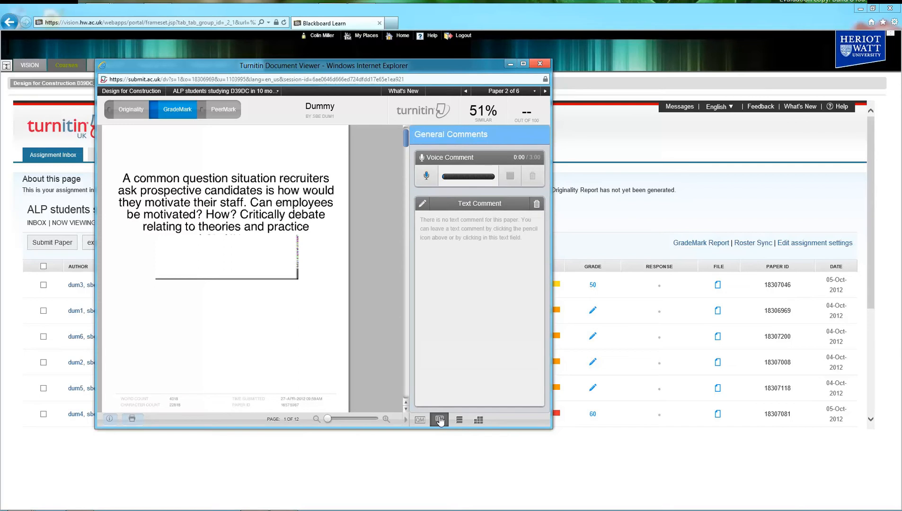
left_click(459, 420)
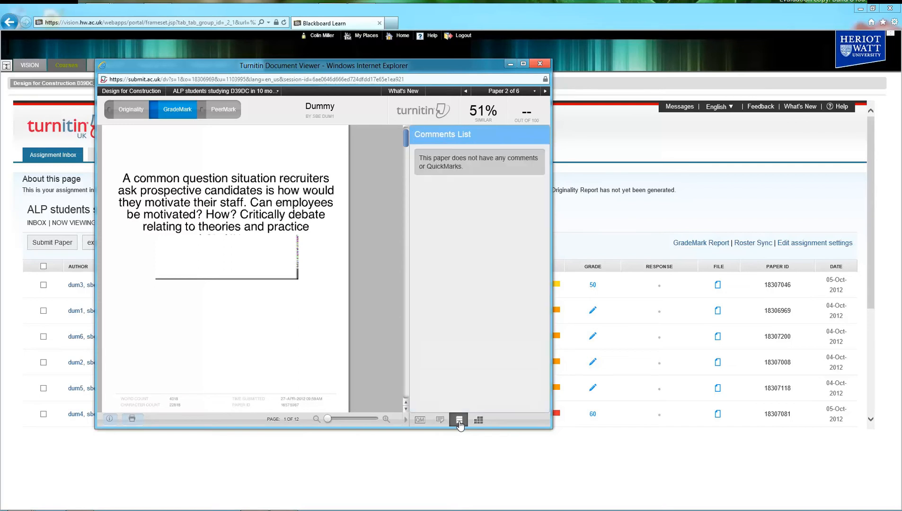
left_click(478, 421)
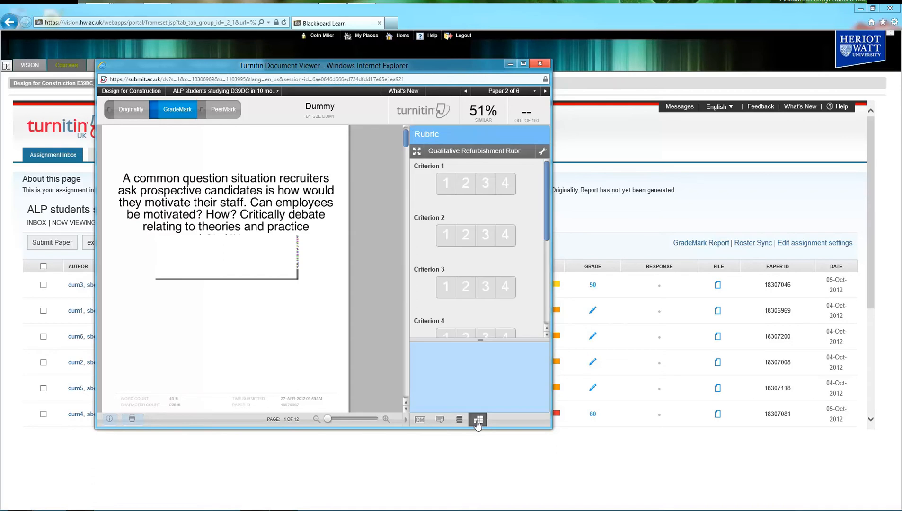
left_click(419, 420)
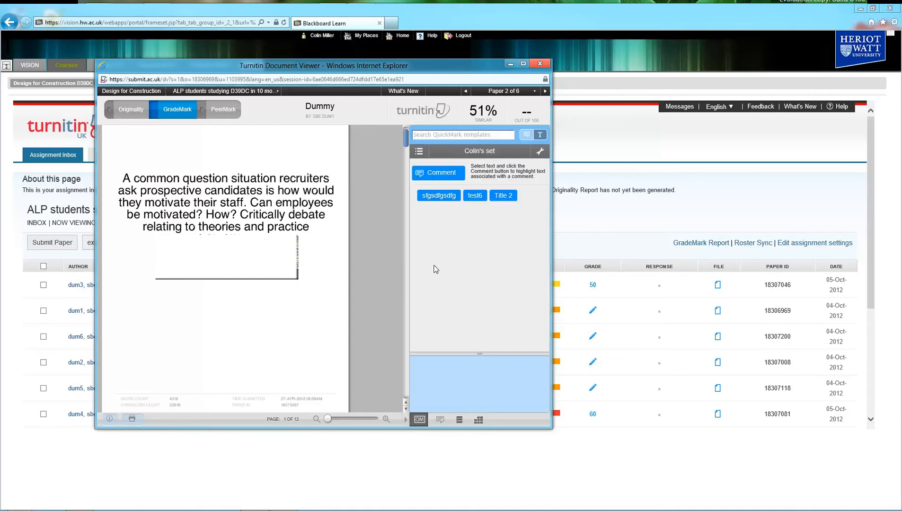
left_click(439, 197)
- Cycle through the Composition, Format and Punctuation sets, settle on Colin's set, and open QuickMark Manager
left_click(419, 153)
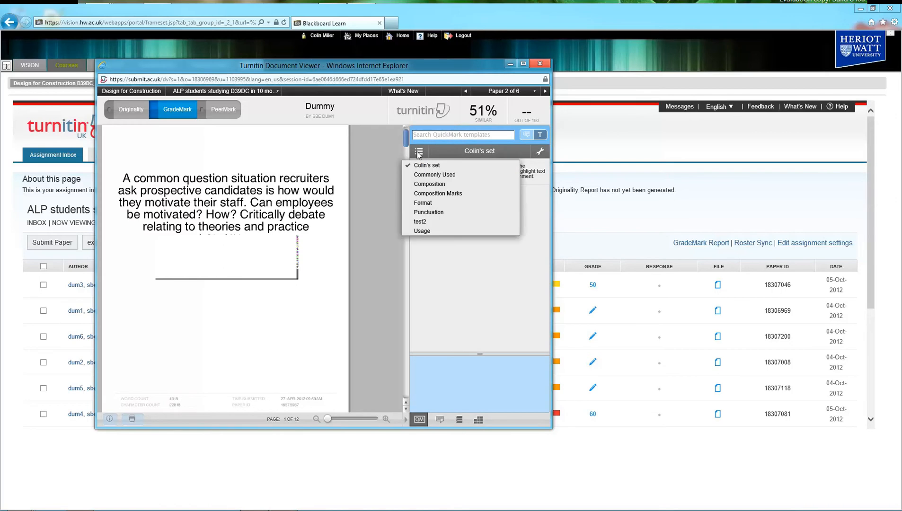
left_click(442, 194)
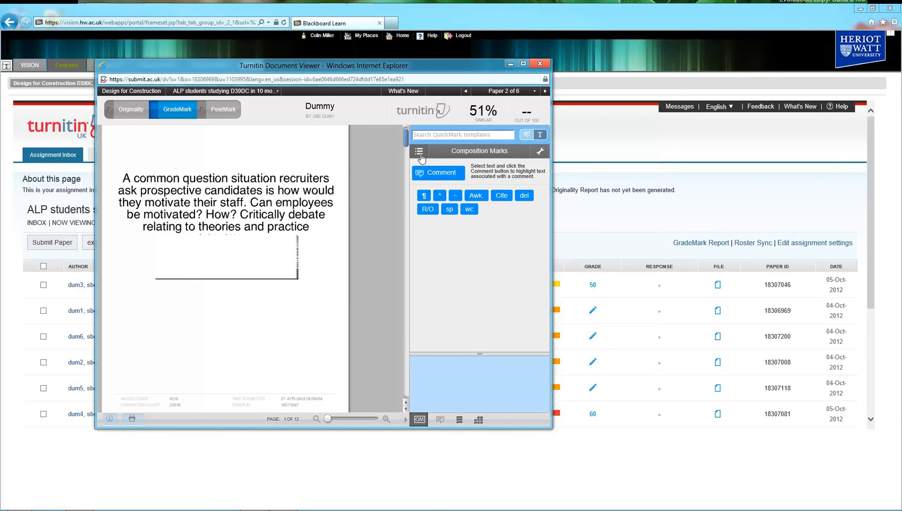
left_click(420, 151)
left_click(426, 203)
left_click(421, 152)
left_click(428, 214)
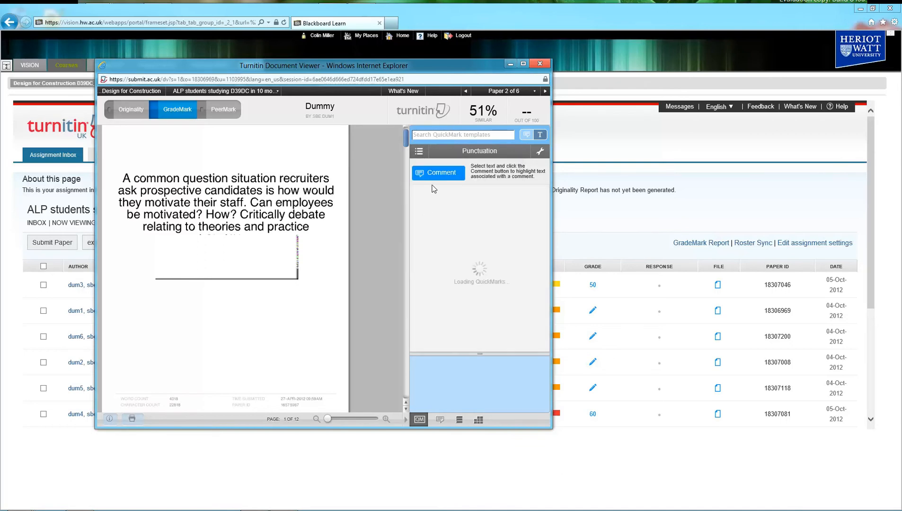
left_click(419, 152)
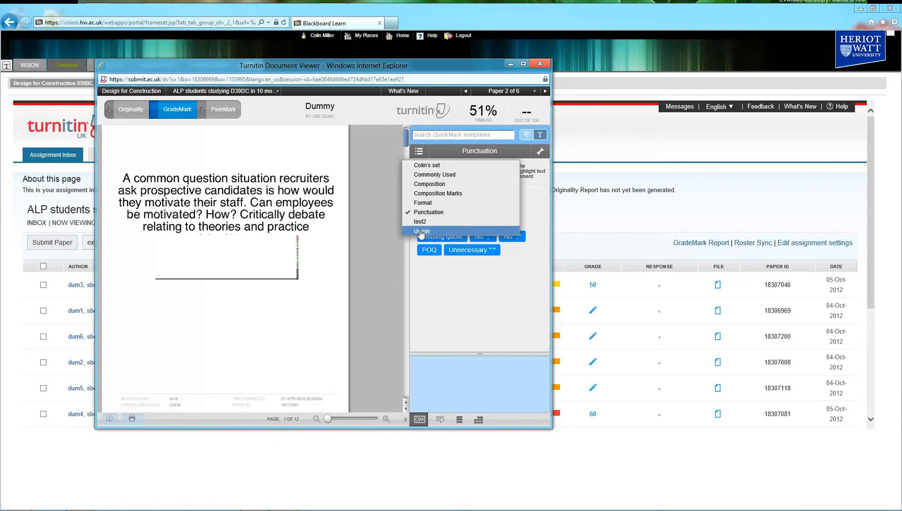
left_click(423, 186)
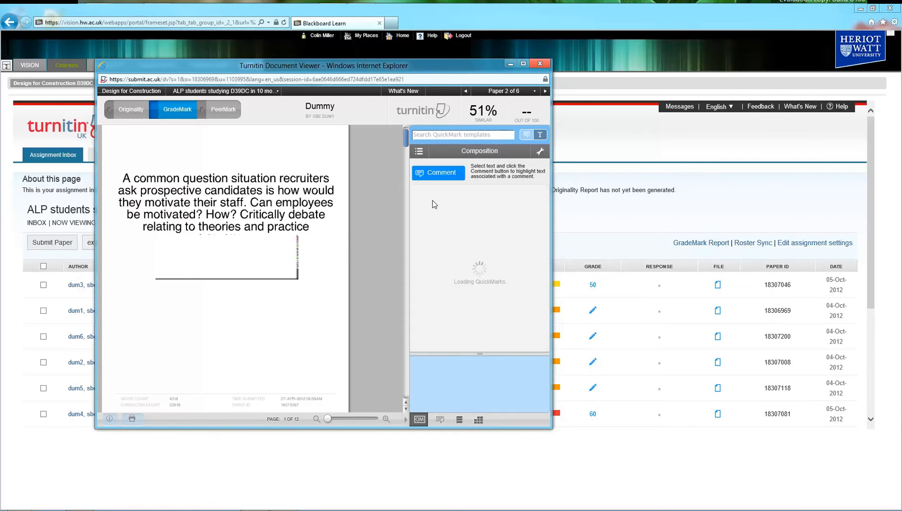
left_click(419, 151)
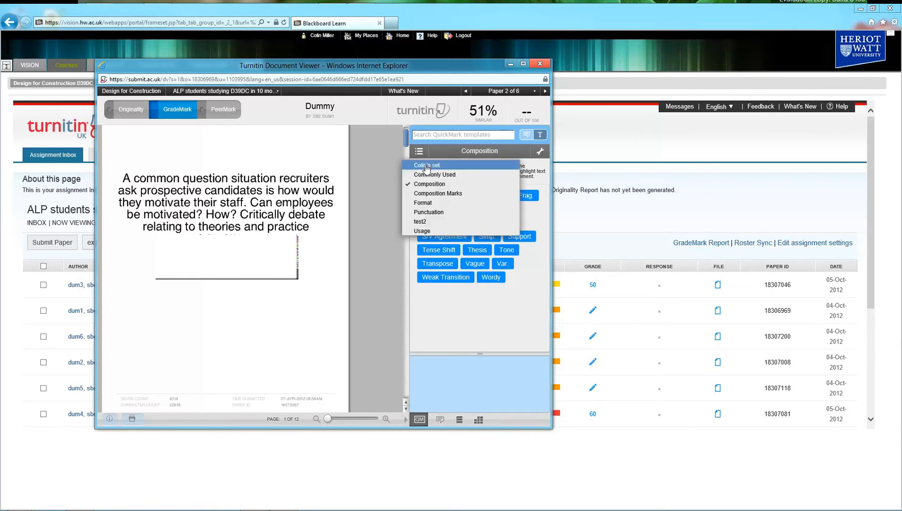
left_click(426, 170)
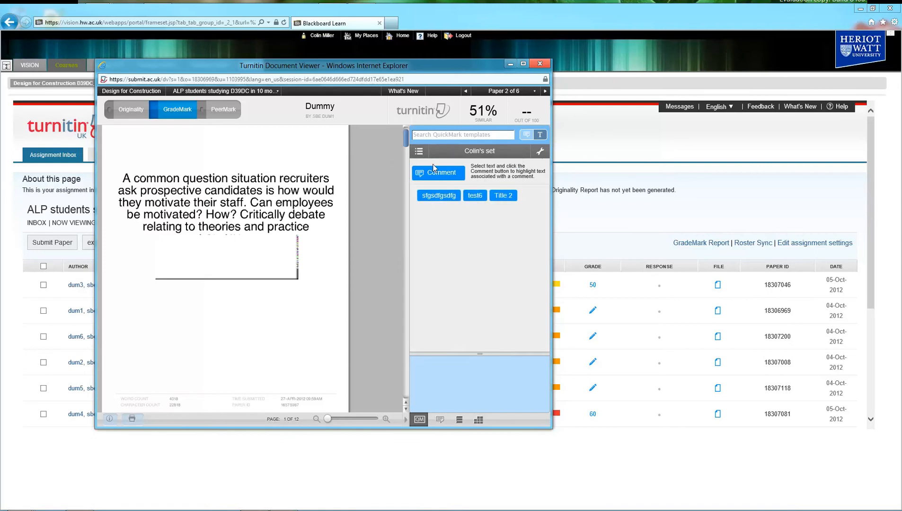
left_click(541, 152)
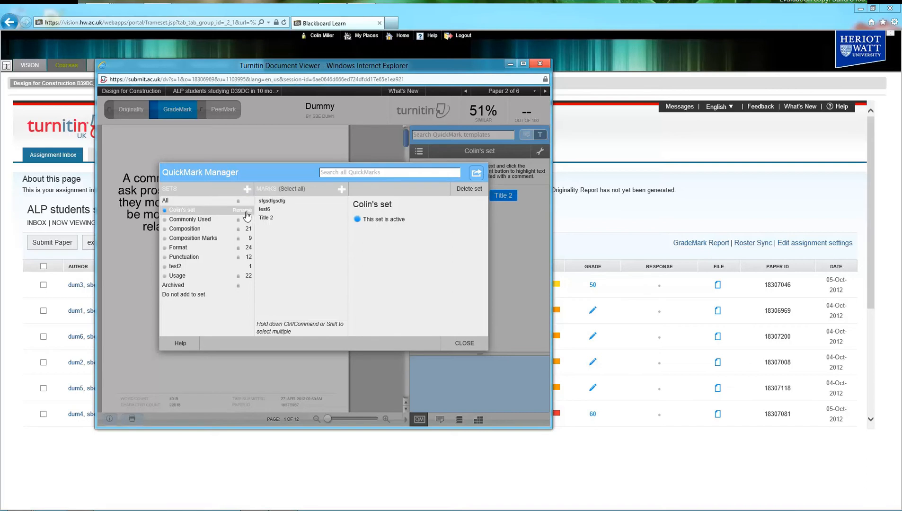
- Create QuickMark 'Test 3' with description 'Test quickmark' in Colin's set and close the manager
left_click(341, 189)
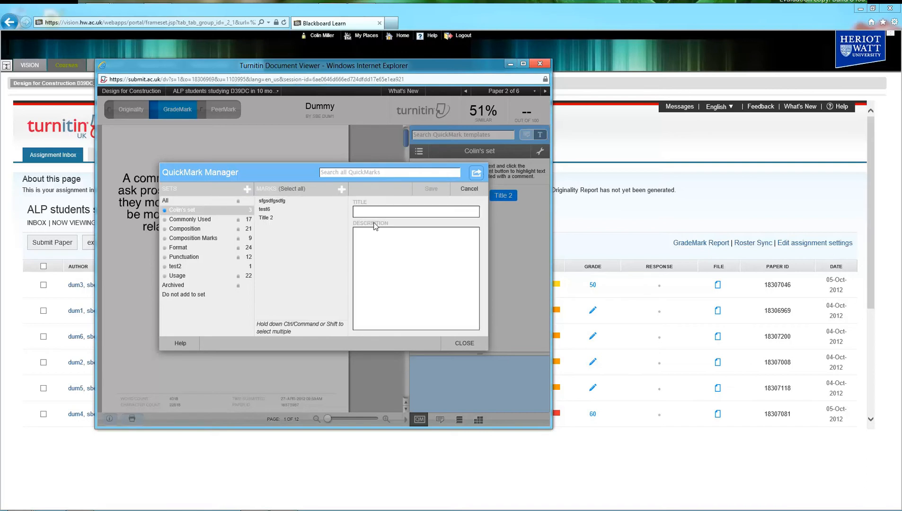
left_click(385, 211)
type("Test 3")
left_click(388, 255)
type("Test ")
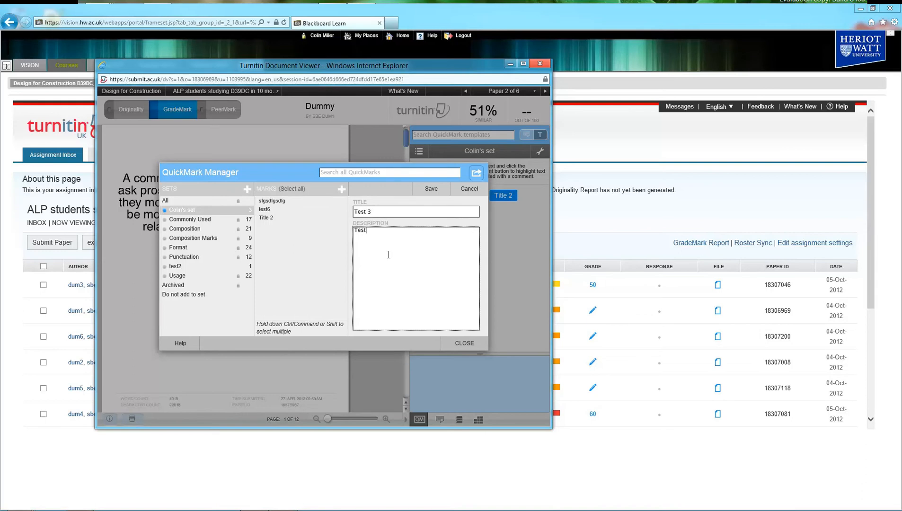
type("quickmark")
left_click(432, 189)
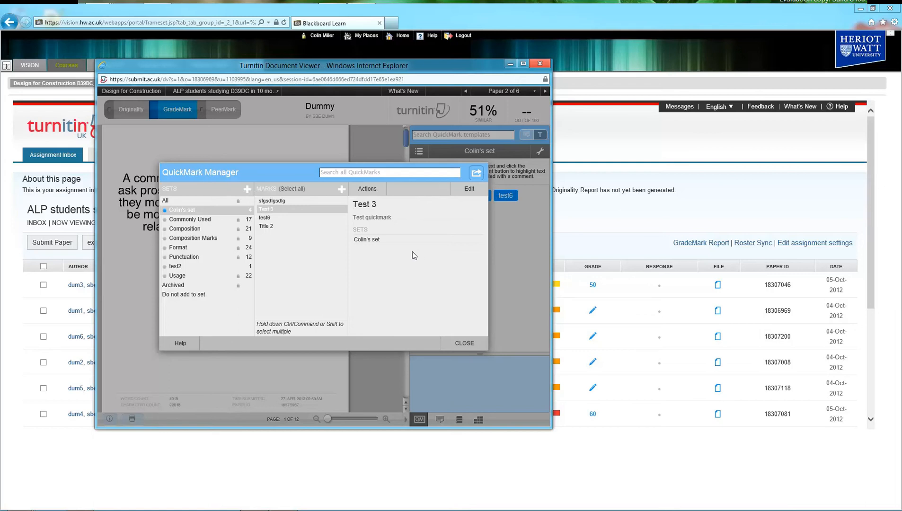
left_click(456, 342)
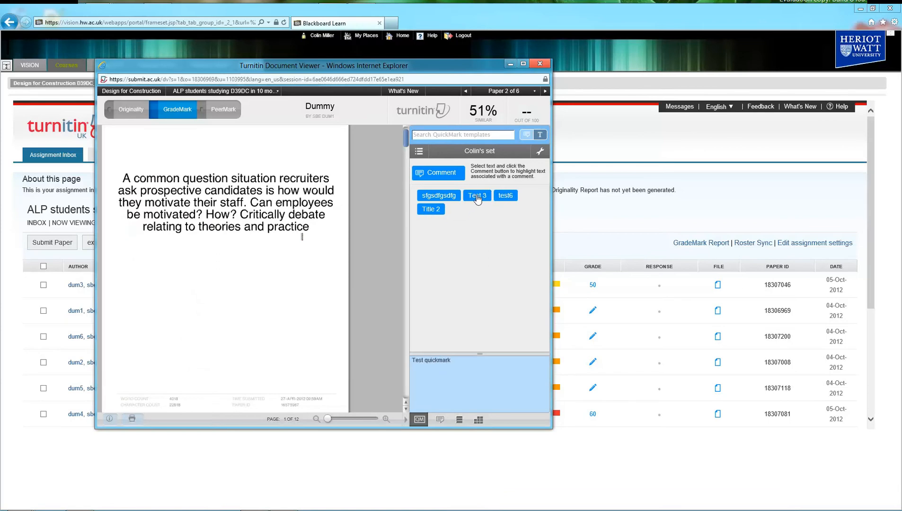
- Drop Test 3 below the paragraph, sfgsdfgsdfg on the word 'common', and Title 2 lower down
left_click_drag(477, 198, 257, 245)
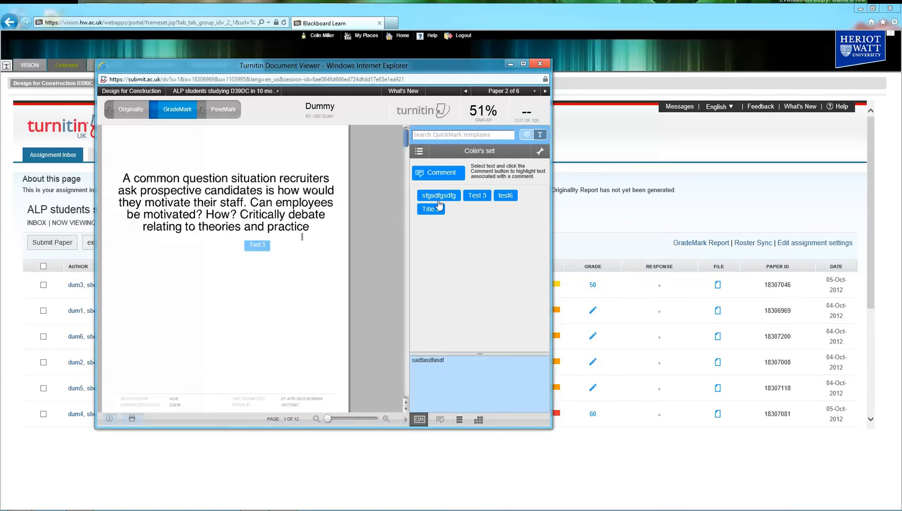
left_click_drag(439, 197, 157, 180)
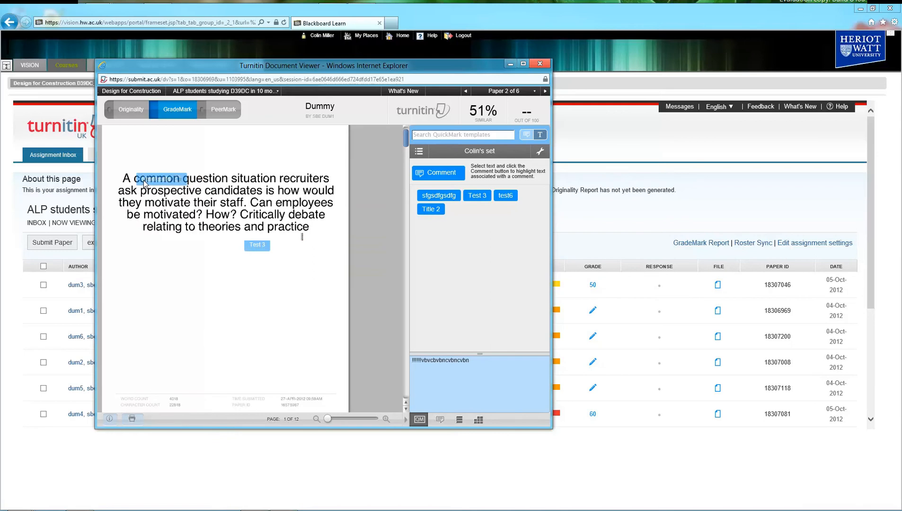
left_click_drag(431, 210, 183, 311)
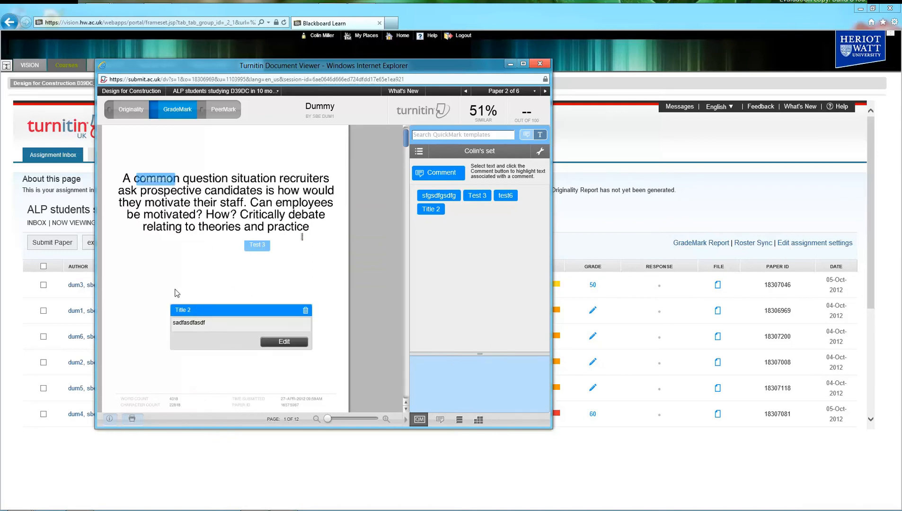
mouse_move(183, 311)
mouse_move(254, 245)
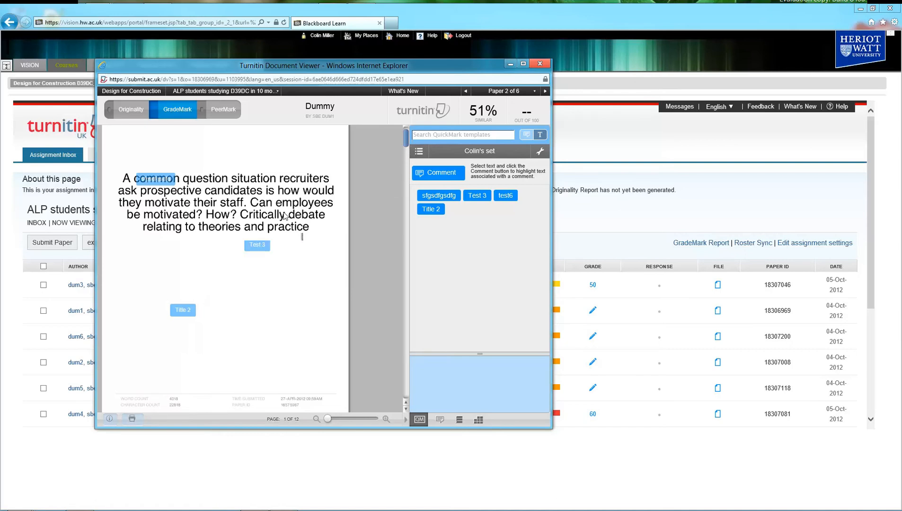
mouse_move(144, 178)
- Delete the sfgsdfgsdfg mark from the paper and re-save the Test 3 comment
left_click(272, 179)
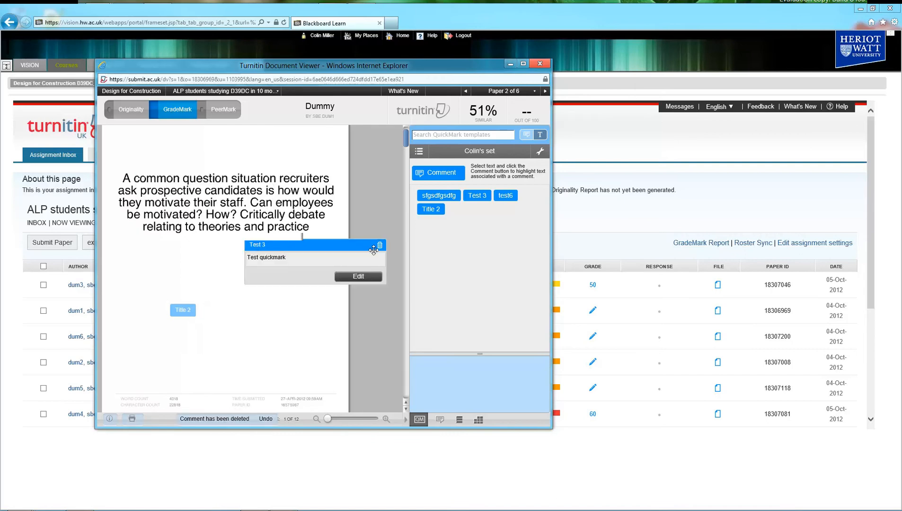
left_click(361, 277)
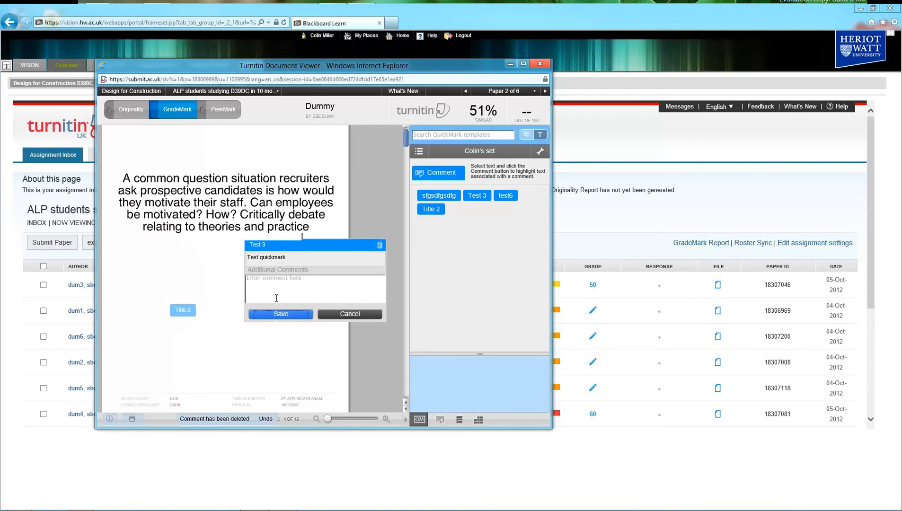
left_click(281, 313)
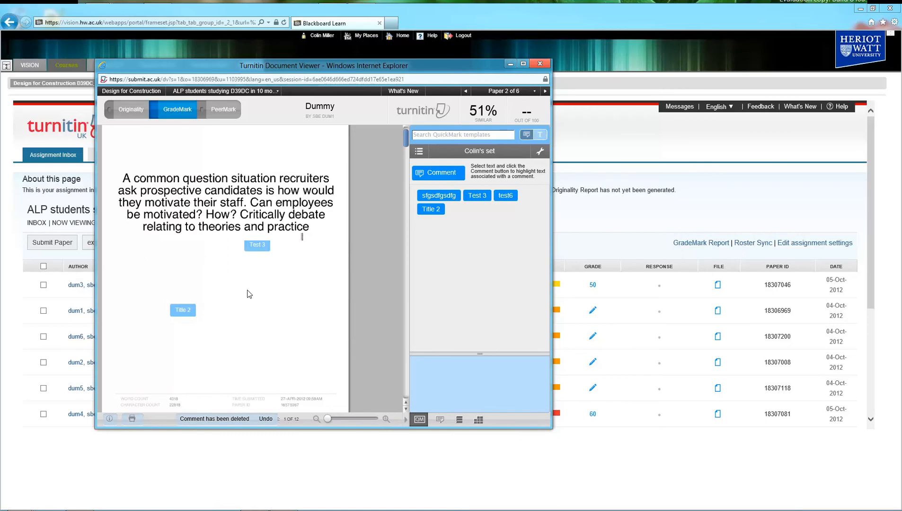
- Add the comment 'Test add of a new quickmark' and save it as QuickMark 'test' in Colin's set
left_click(233, 297)
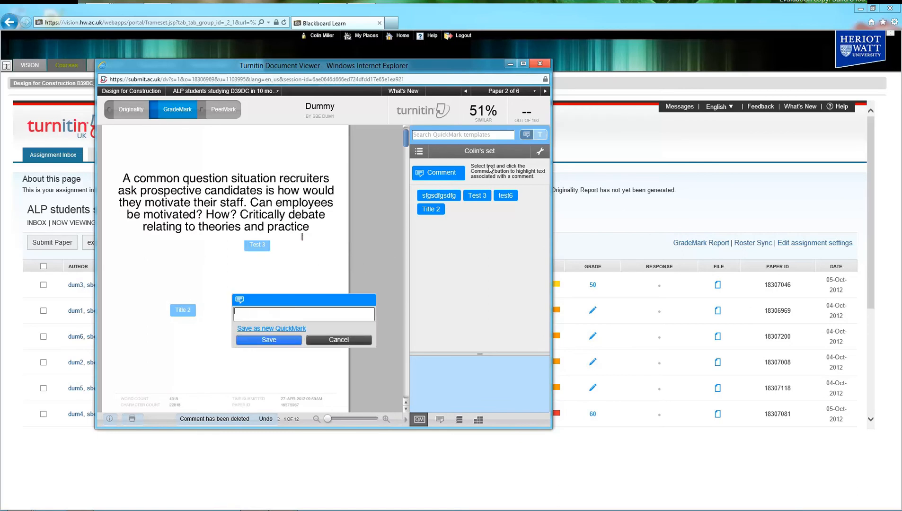
type("Test add of a new quickmark")
key("Return")
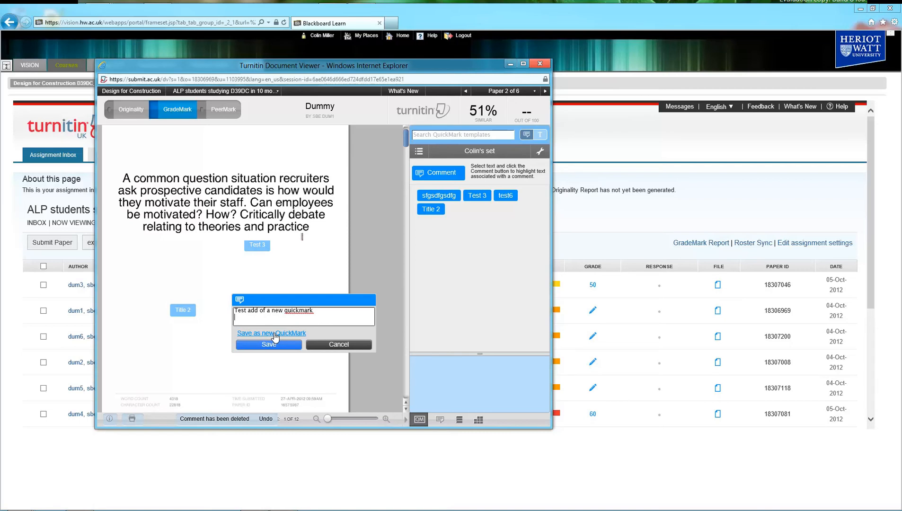
left_click(274, 334)
left_click(338, 344)
type("test")
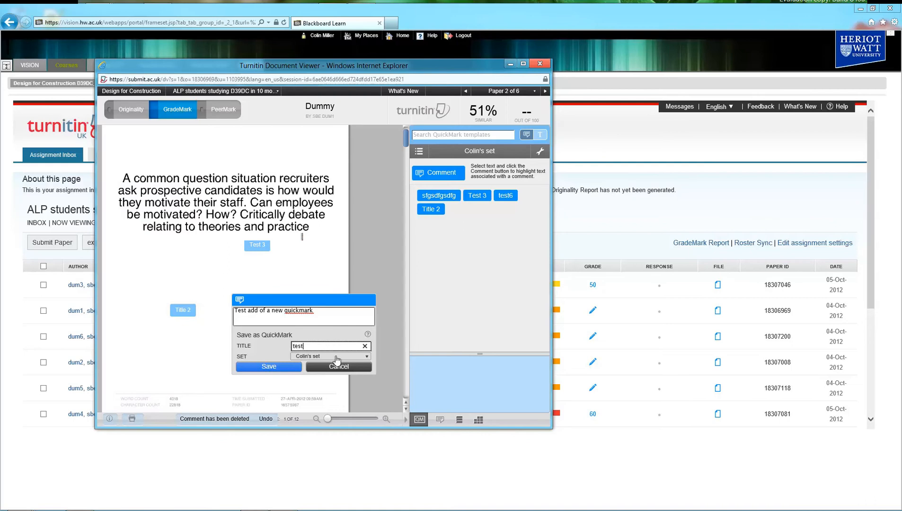
left_click(331, 356)
left_click(276, 366)
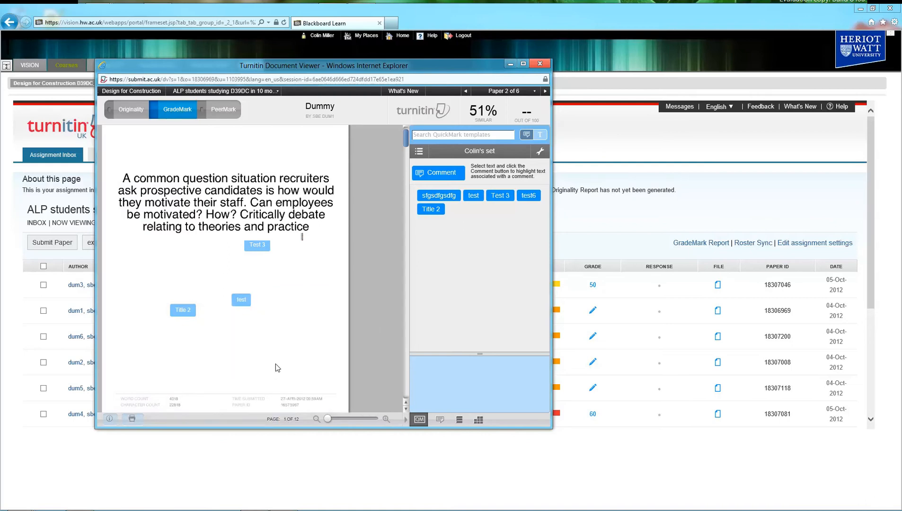
- Place an empty comment on the page, move it, then discard it
left_click(231, 270)
left_click(188, 255)
left_click(306, 296)
- Add an inline text comment 'Test the comment bokc' with a few extra filler lines near the page top
left_click(527, 136)
left_click(541, 137)
left_click(161, 139)
type("Test the comment bokc")
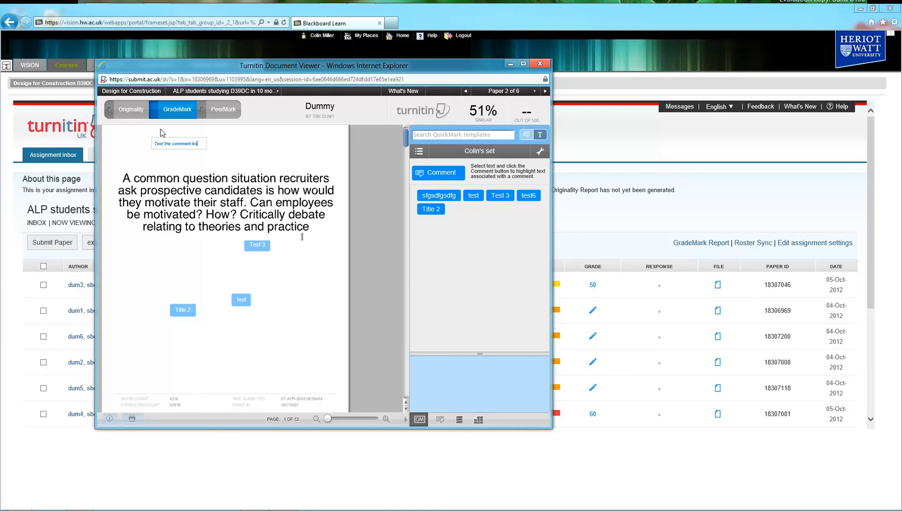
key("Return")
type("asd")
key("Return")
type("asda")
key("Return")
type("adas")
key("Return")
type("das")
key("Return")
type("d")
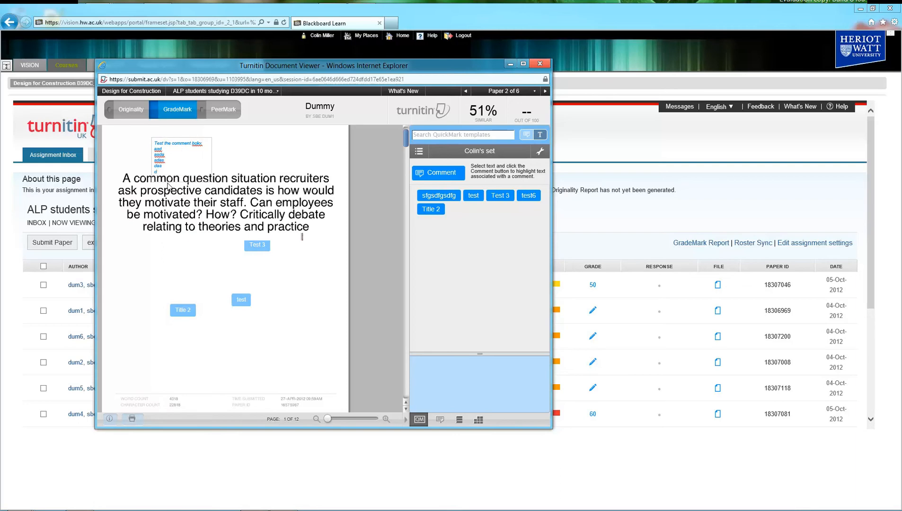
- Move the text comment to the right of the test mark and return to bubble comment mode
left_click_drag(167, 141, 301, 299)
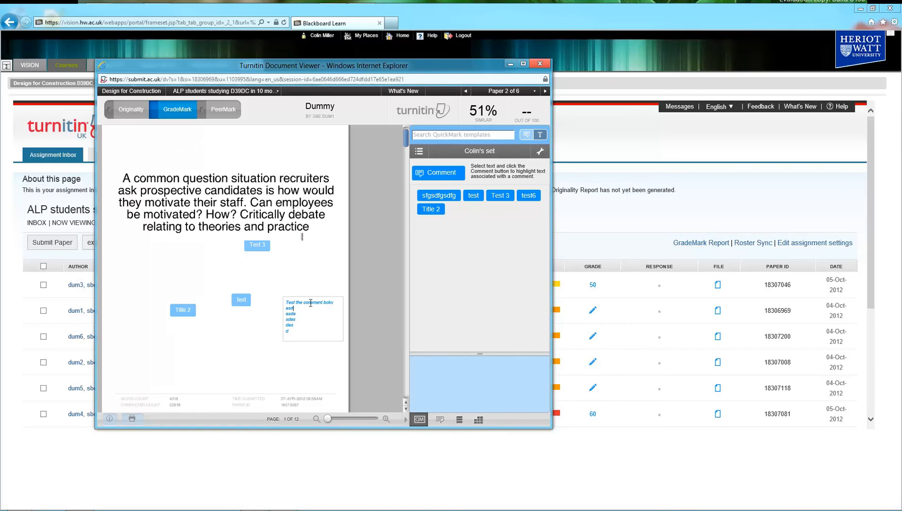
left_click(526, 134)
left_click(541, 135)
left_click(526, 135)
- Look over the QuickMark manager and QuickMark set list without changes, then show General Comments
left_click(540, 151)
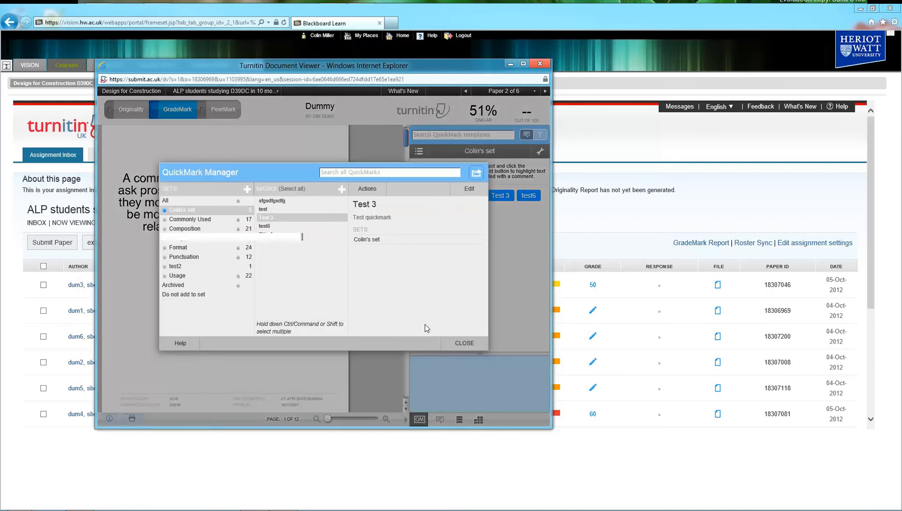
left_click(462, 345)
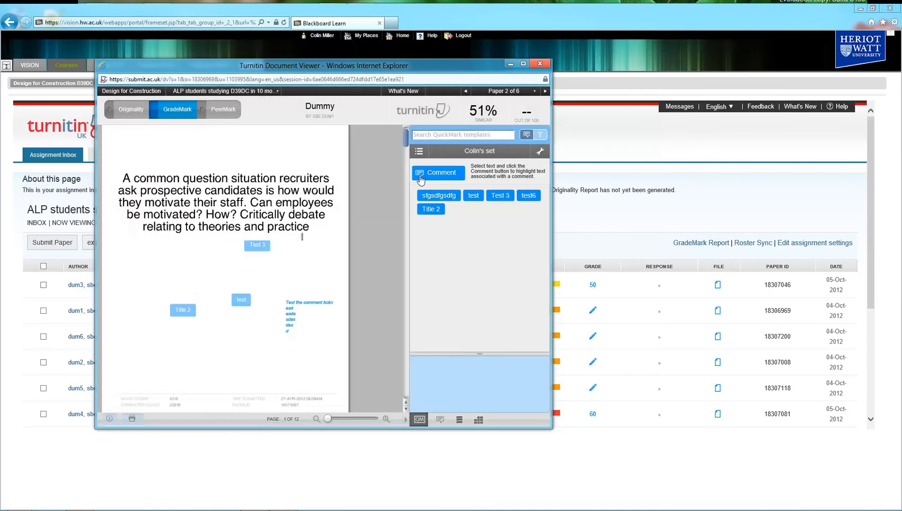
left_click(419, 152)
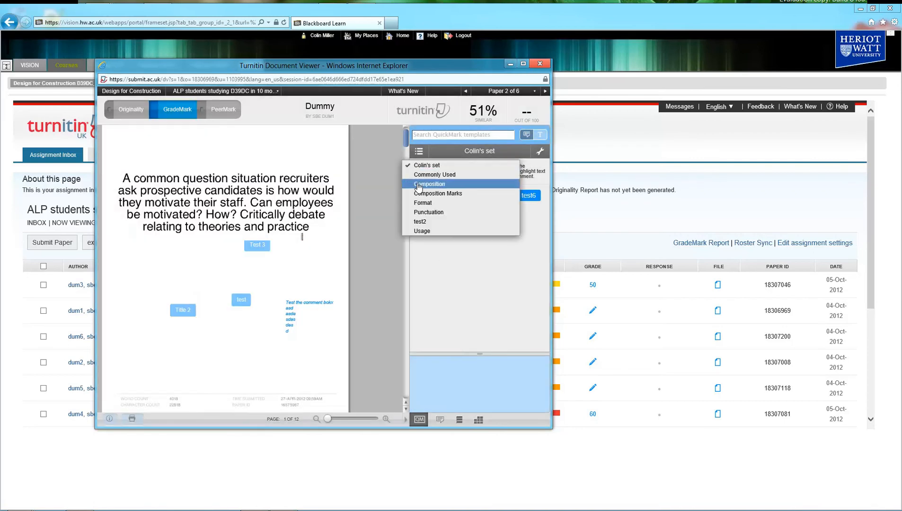
left_click(276, 185)
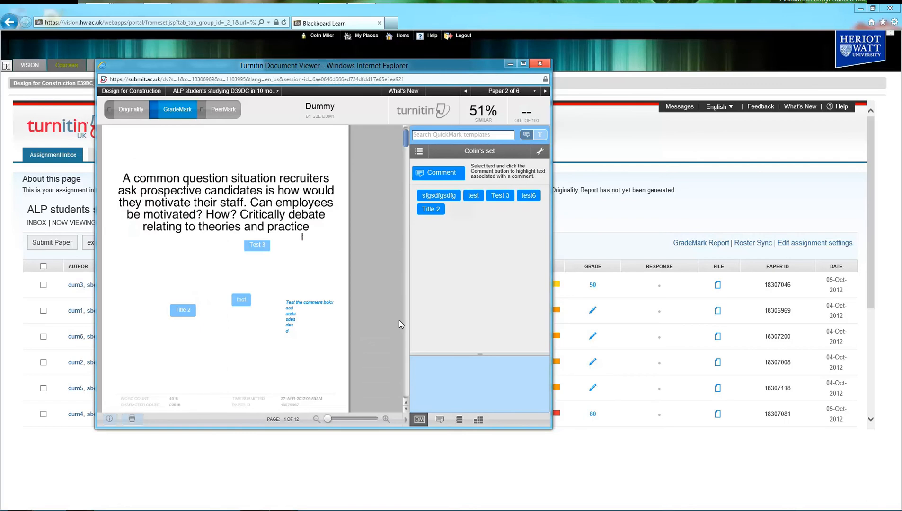
left_click(440, 419)
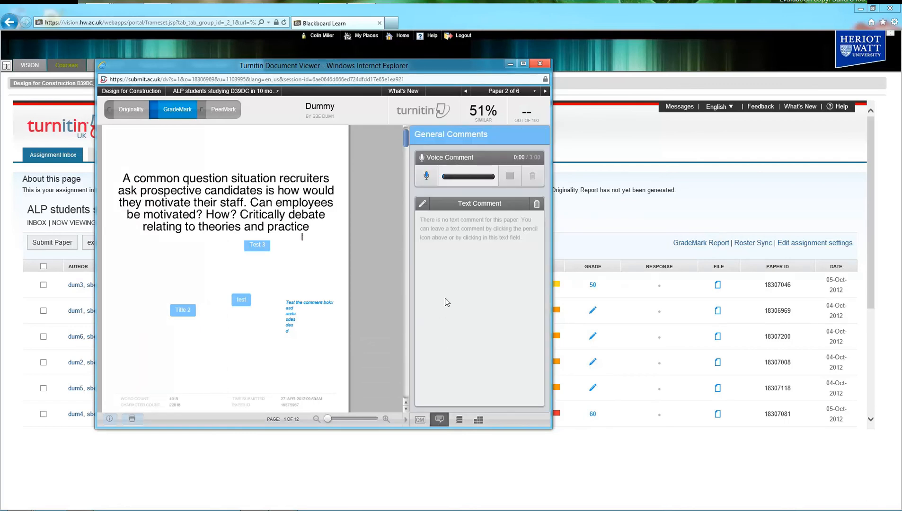
- Type a trial general comment, delete and cancel it unsaved, then show the Comments List by page
left_click(438, 229)
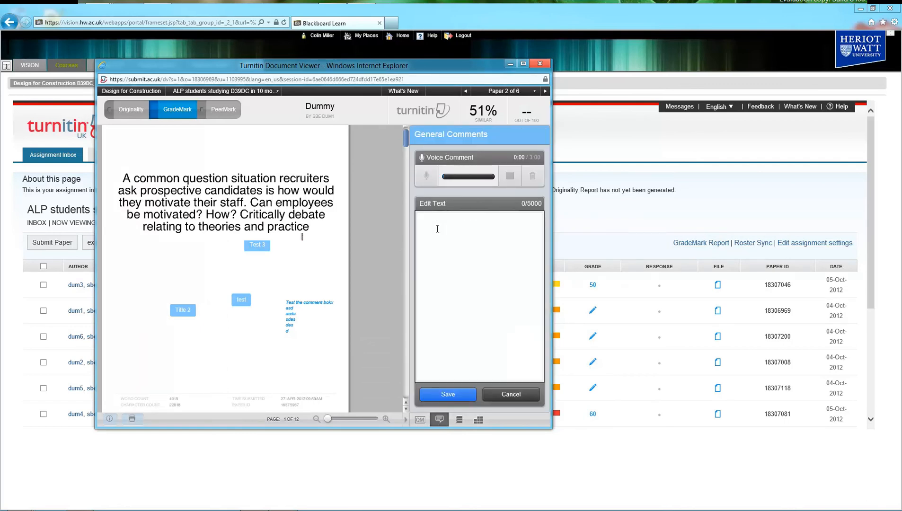
type("Tanas TAn  tna e tnlet")
left_click_drag(479, 217, 415, 216)
key("BackSpace")
left_click(507, 399)
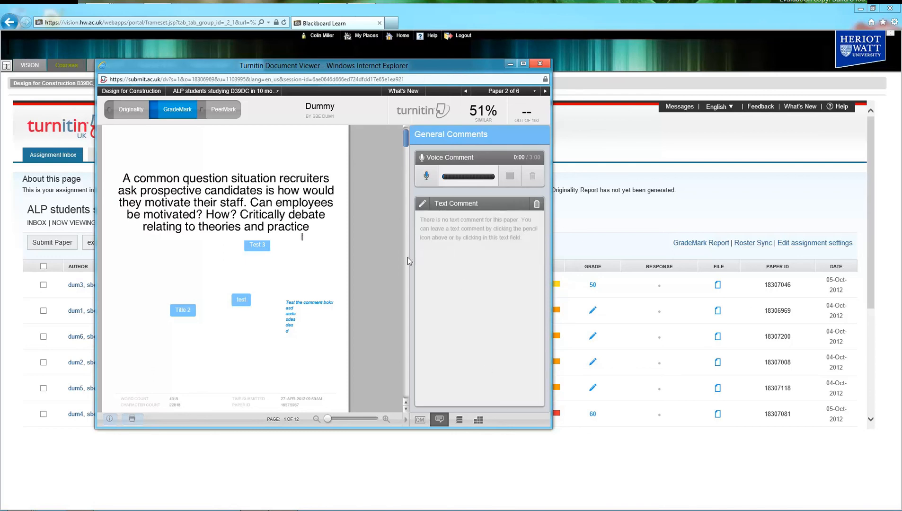
left_click(459, 421)
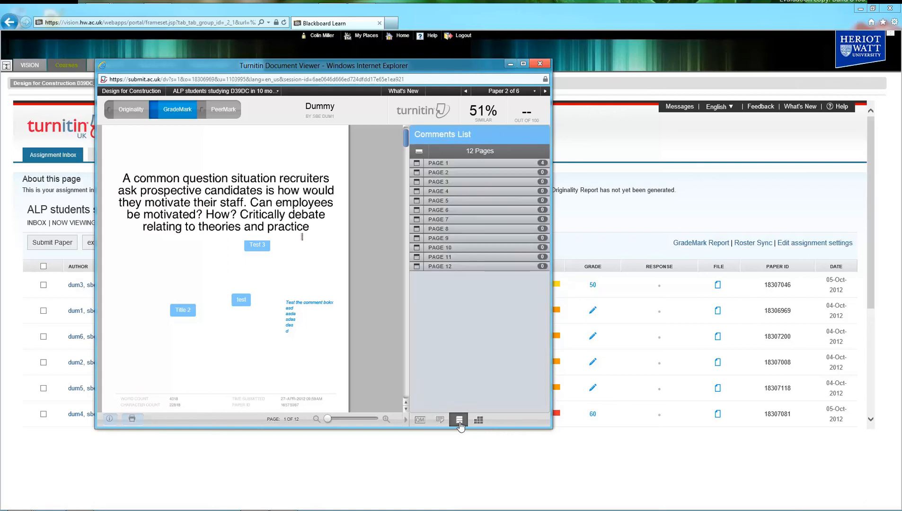
- Expand page 1's comments, locate the test and Test 3 comments on the paper, then show the Rubric
left_click(417, 163)
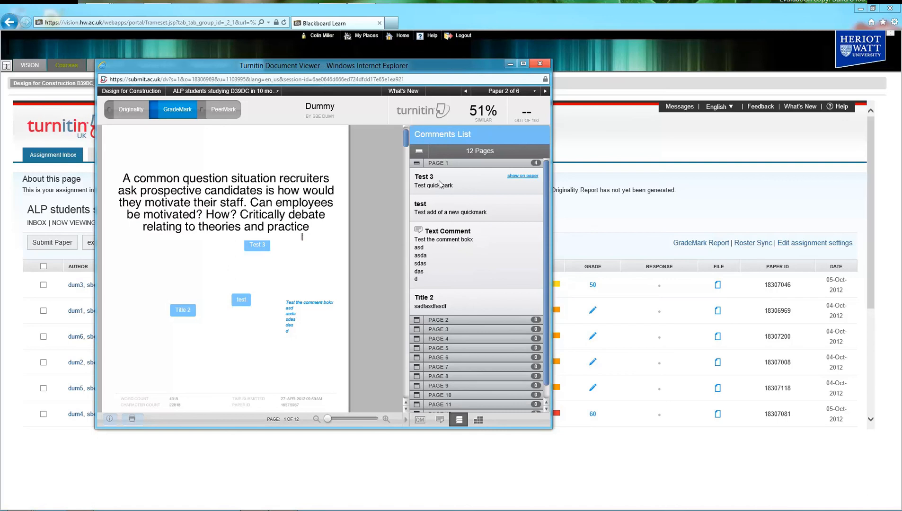
left_click(520, 203)
left_click(523, 176)
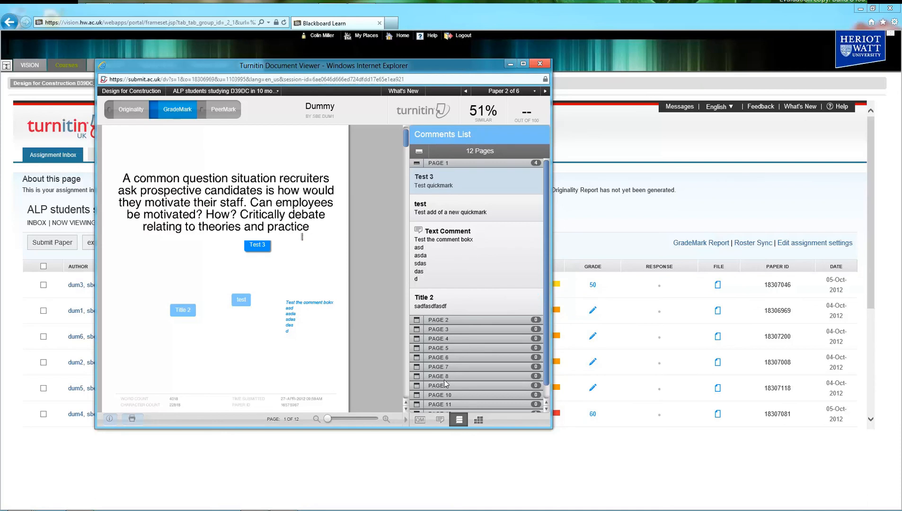
left_click(479, 420)
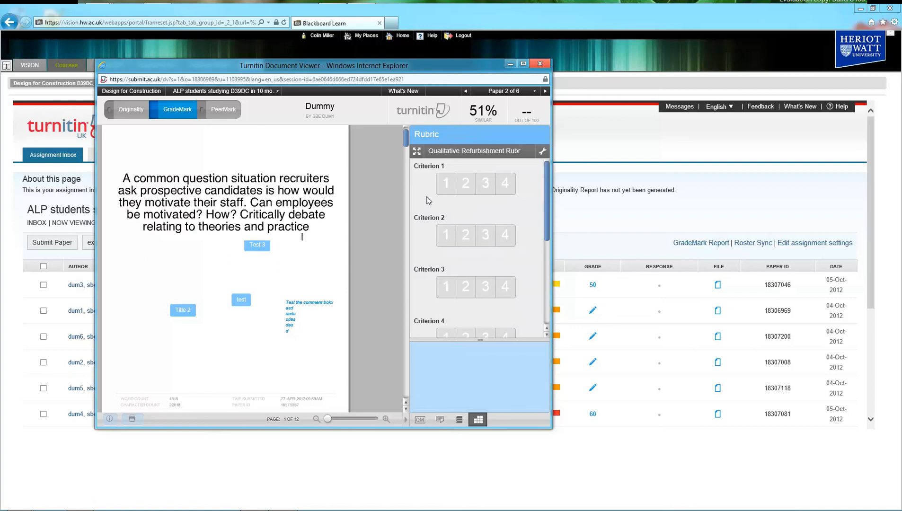
left_click(543, 151)
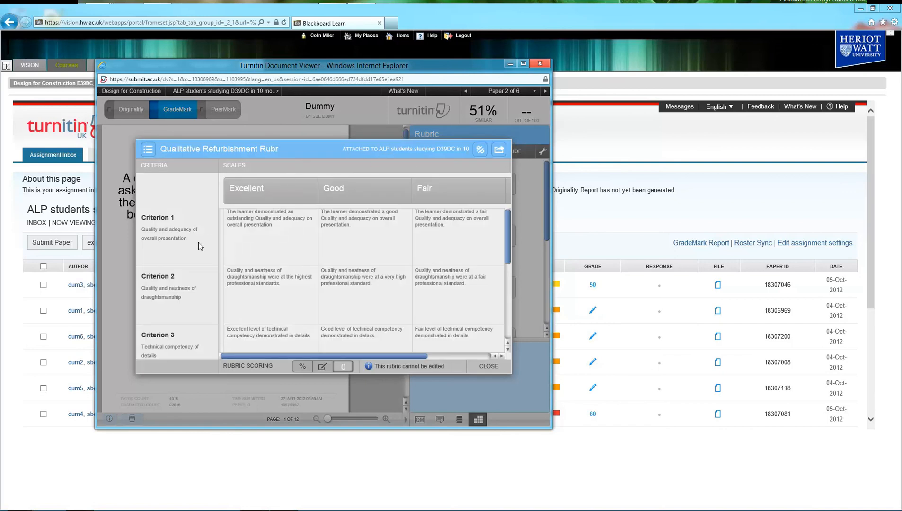
left_click(500, 150)
left_click(499, 167)
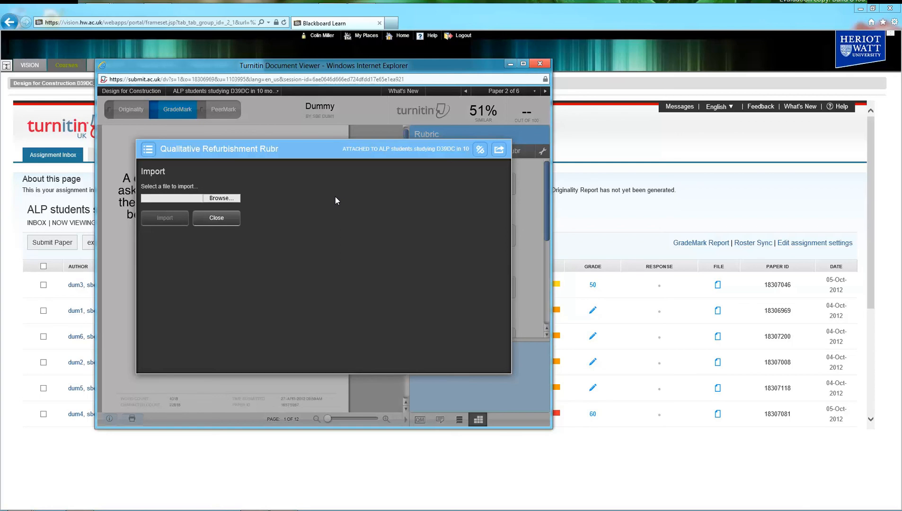
left_click(216, 218)
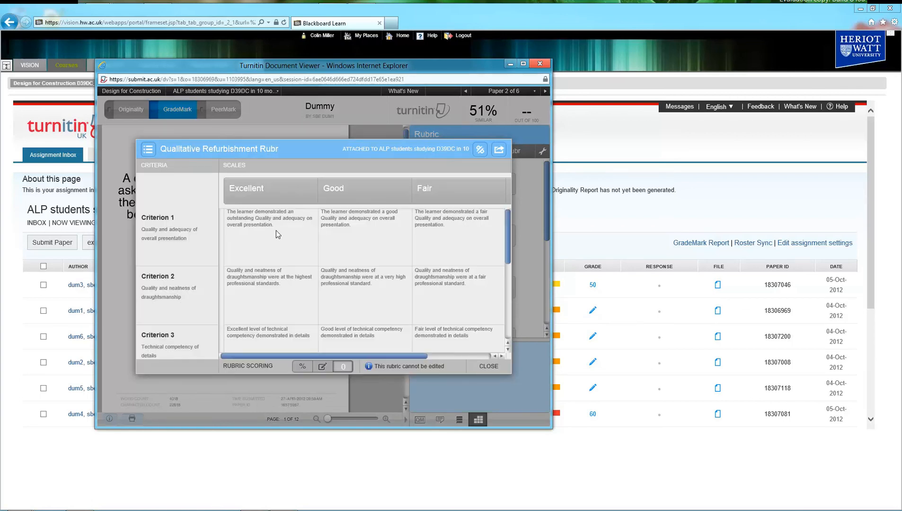
left_click(499, 149)
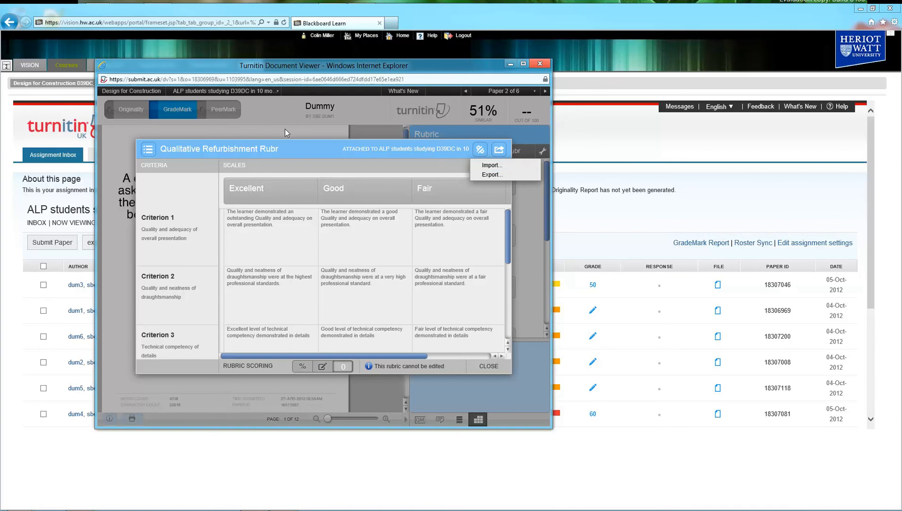
left_click(491, 175)
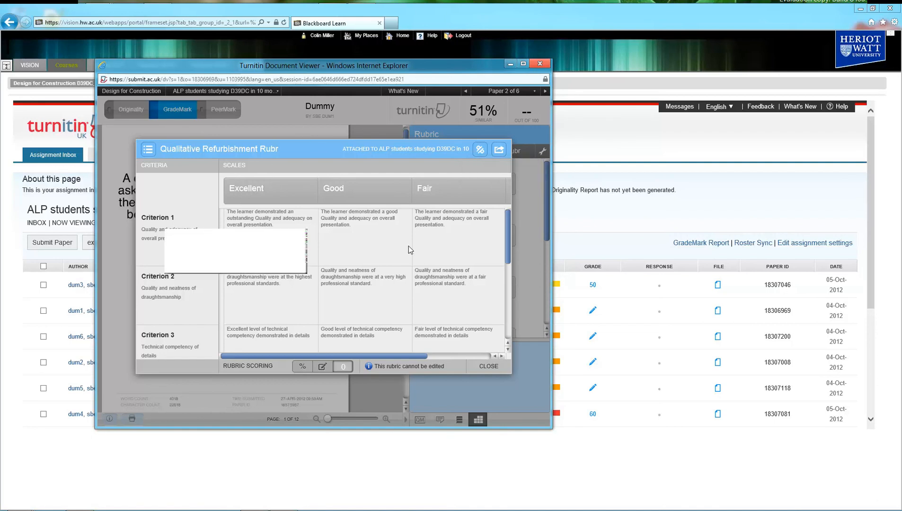
left_click(487, 366)
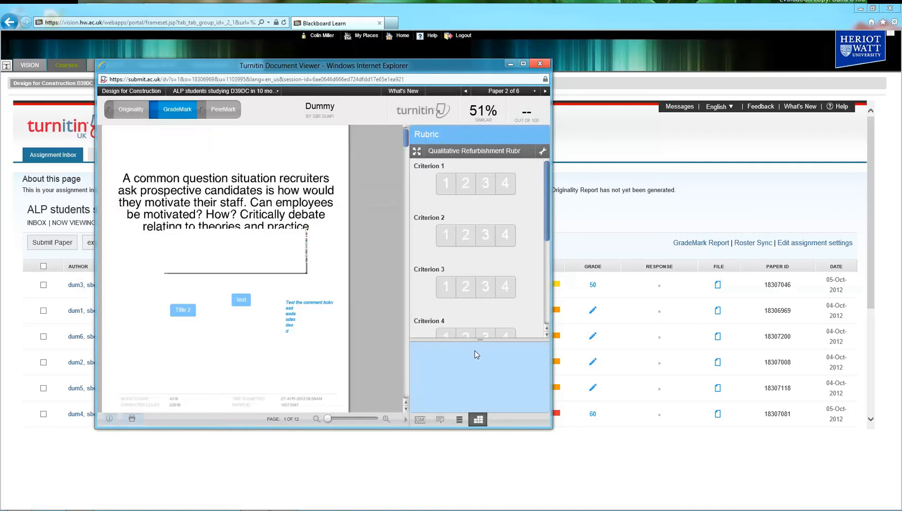
- Score rubric Criteria 1–6 as 2, 3, 2, 3, 2 and 3
left_click(466, 185)
left_click(485, 235)
left_click_drag(542, 228, 546, 293)
left_click(466, 226)
left_click(486, 278)
left_click(463, 272)
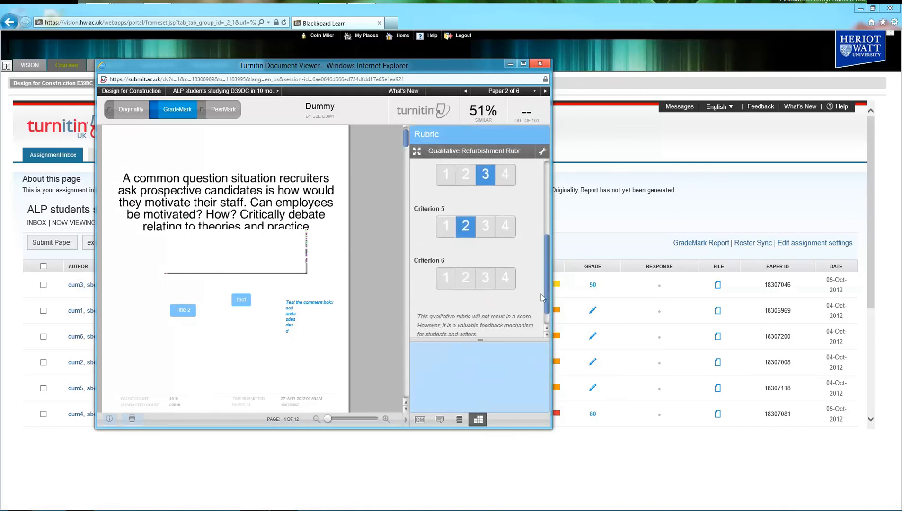
left_click(485, 280)
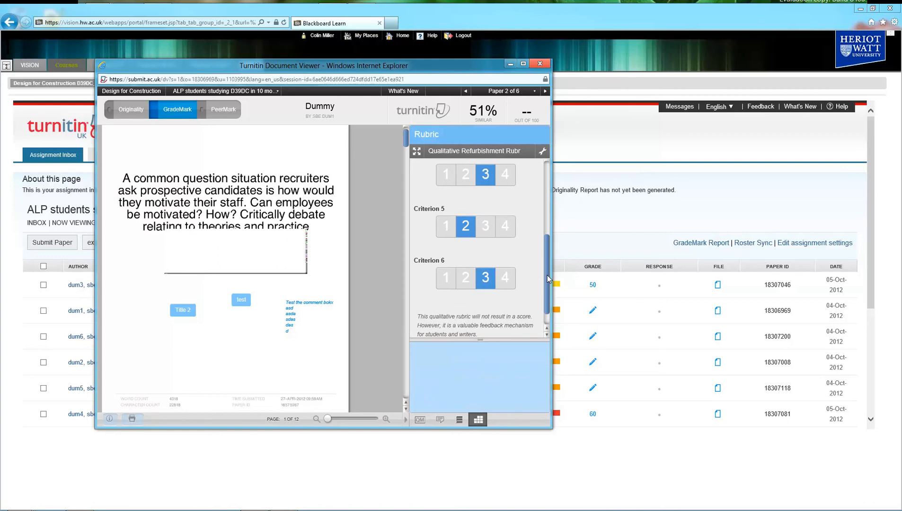
scroll(547, 275, "up", 3)
scroll(544, 284, "down", 2)
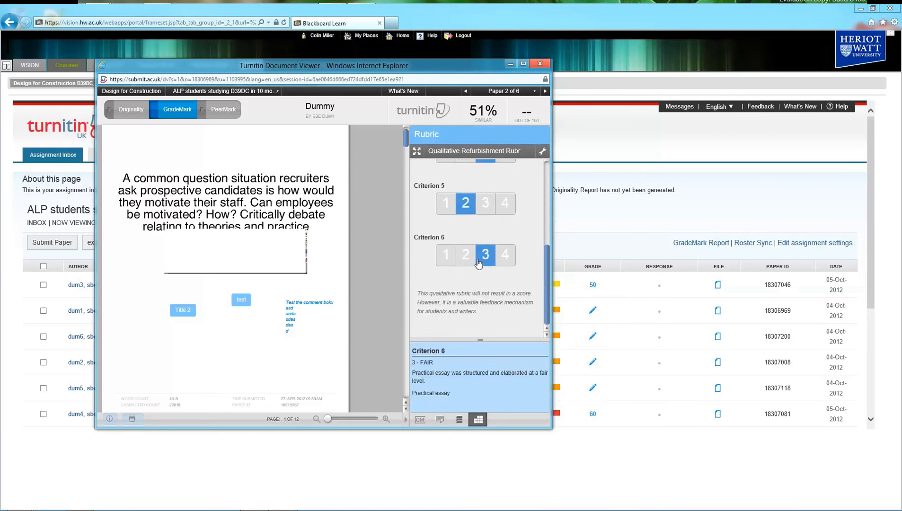
mouse_move(546, 281)
left_mouse_down()
mouse_move(550, 201)
mouse_move(547, 284)
left_mouse_up()
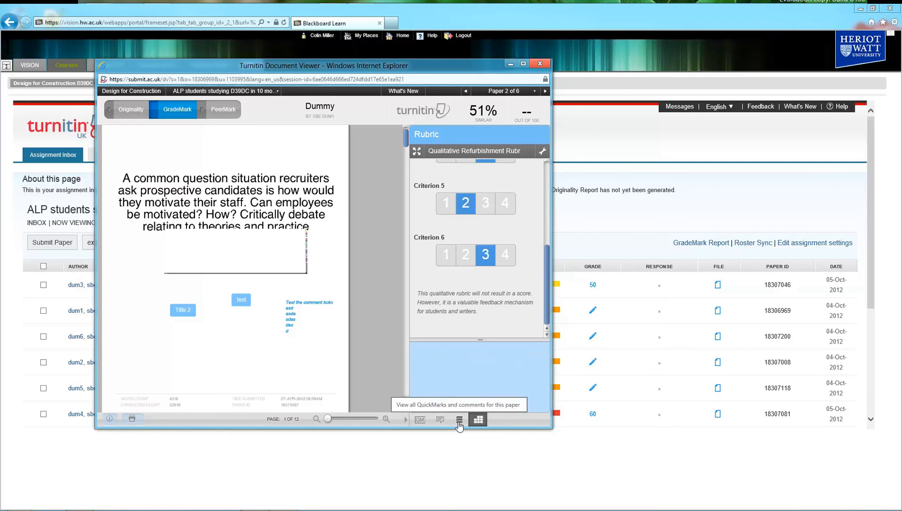
- Cycle through the QuickMark, general comment and comments list panels, ending back on the Rubric
left_click(420, 421)
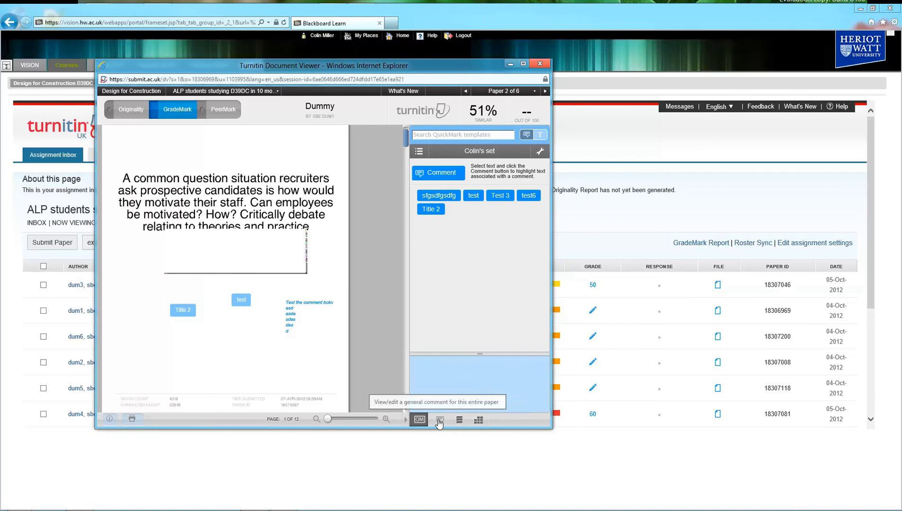
left_click(439, 421)
left_click(459, 420)
left_click(478, 421)
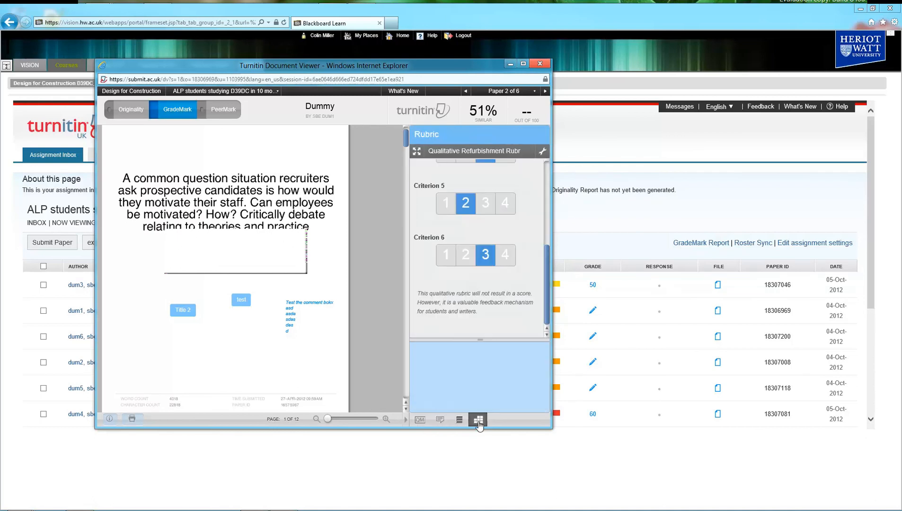
left_click(420, 420)
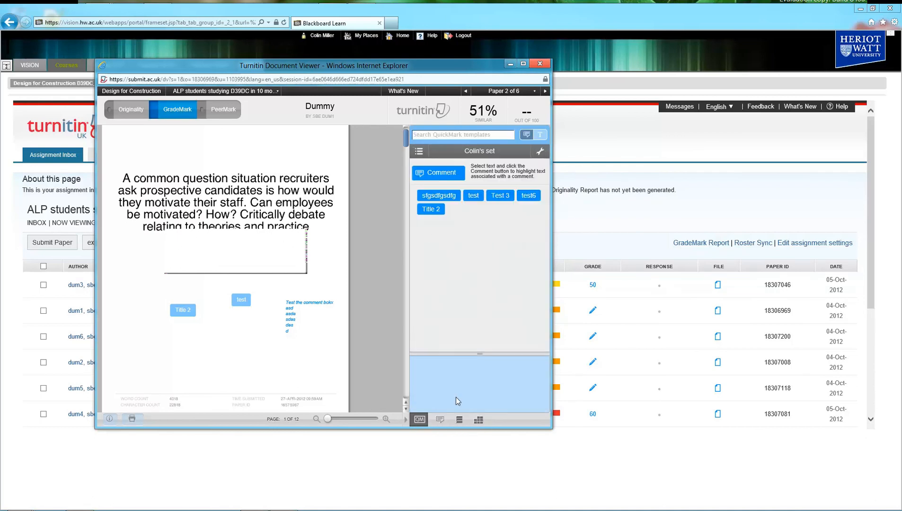
left_click(479, 420)
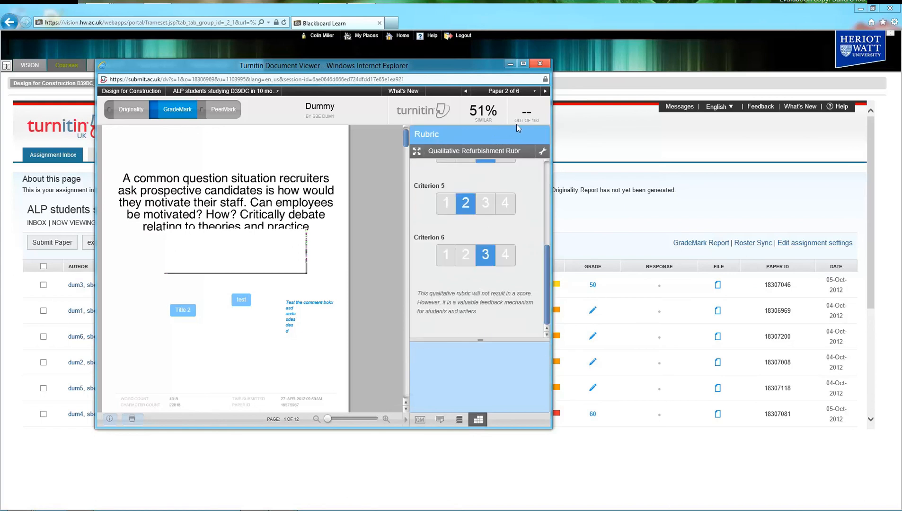
- Browse forward to paper 6 of 6, then back to paper 4, the motivation theories assessment
left_click(545, 91)
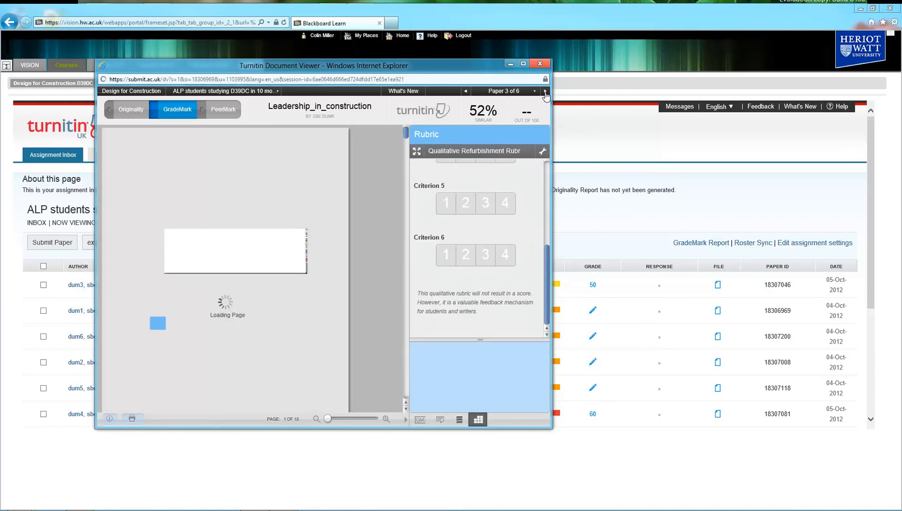
left_click(545, 92)
left_click(545, 92)
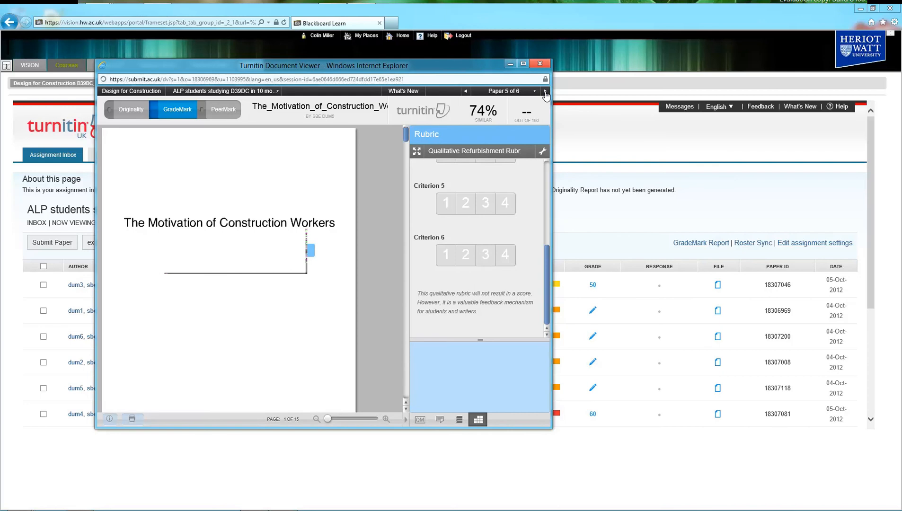
left_click(545, 92)
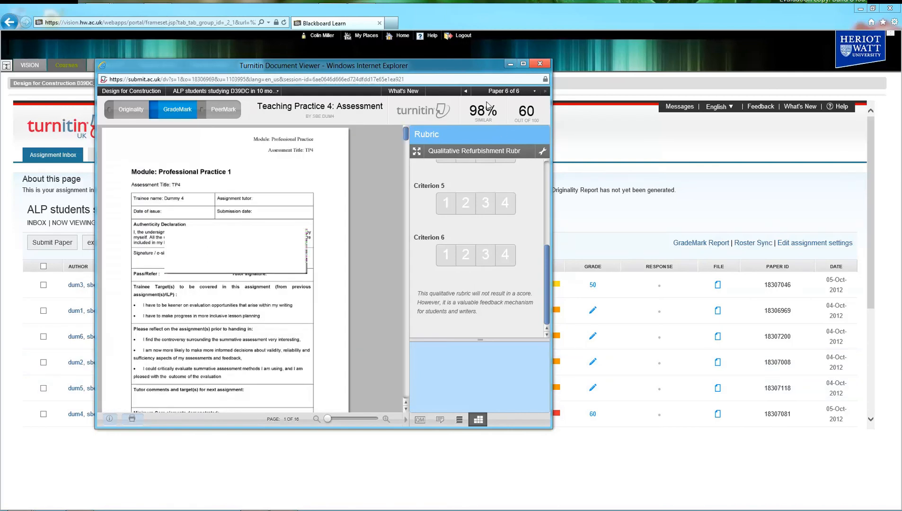
left_click(466, 93)
left_click(466, 93)
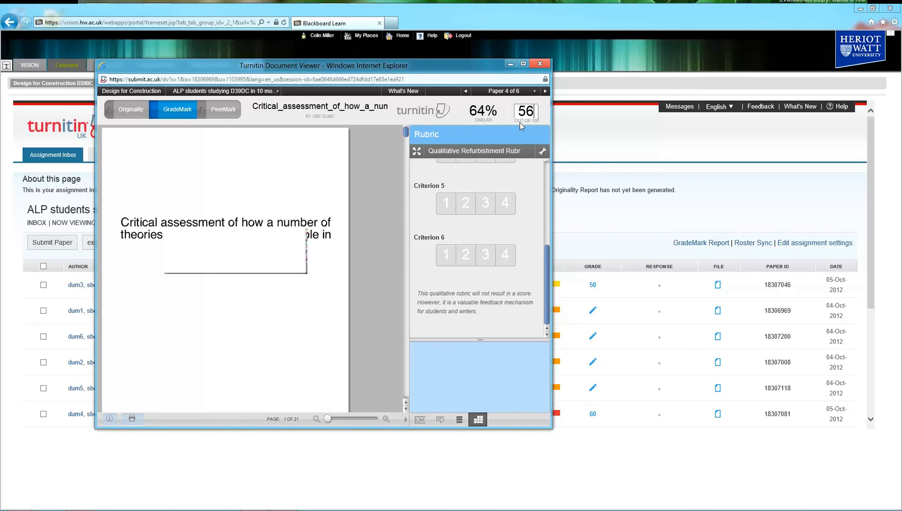
left_click_drag(405, 132, 470, 135)
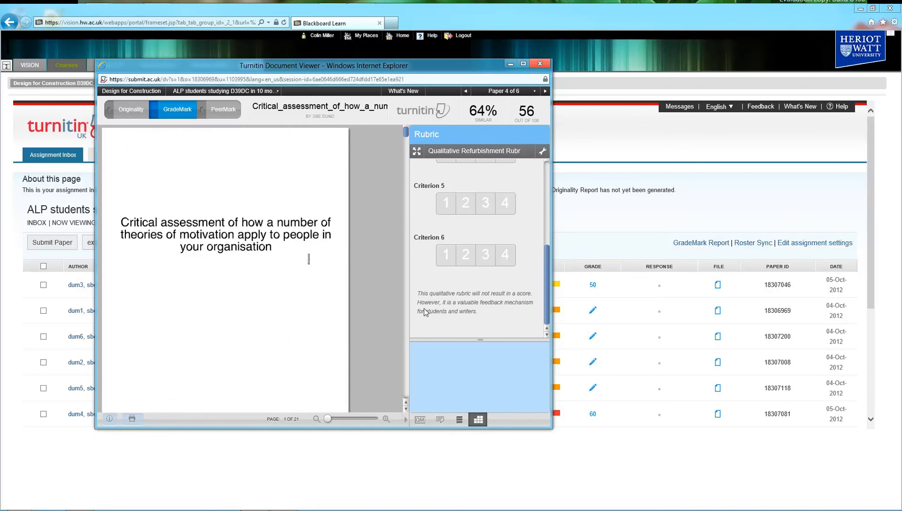
left_click(420, 420)
left_click(440, 420)
left_click(459, 420)
left_click(478, 420)
left_click_drag(547, 271, 546, 179)
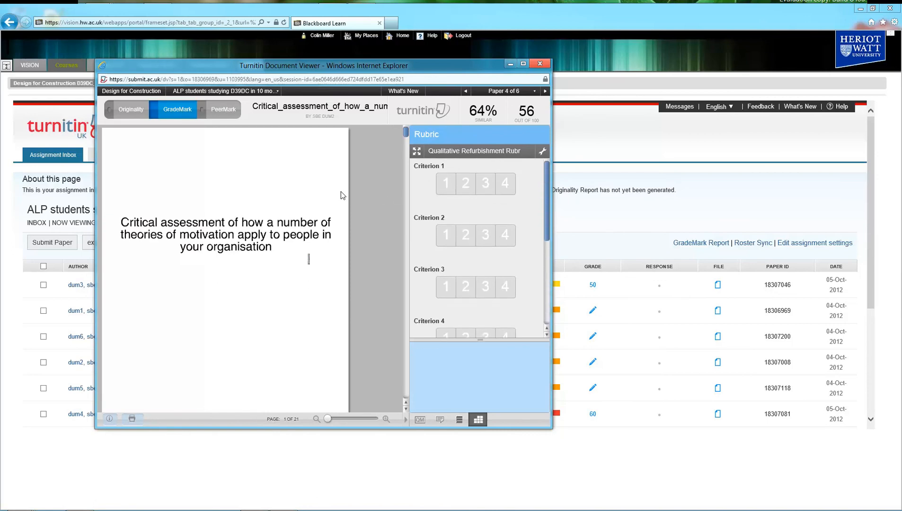
mouse_move(406, 136)
left_mouse_down()
mouse_move(406, 200)
mouse_move(406, 130)
left_mouse_up()
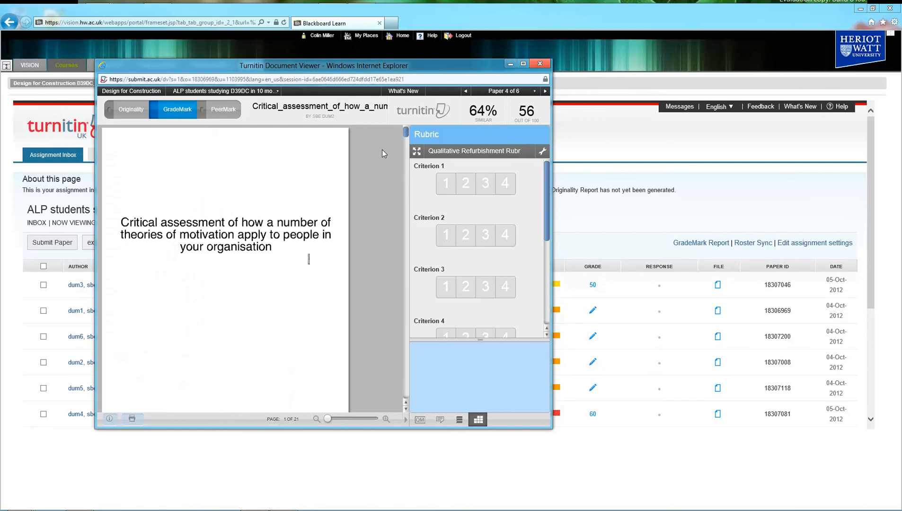